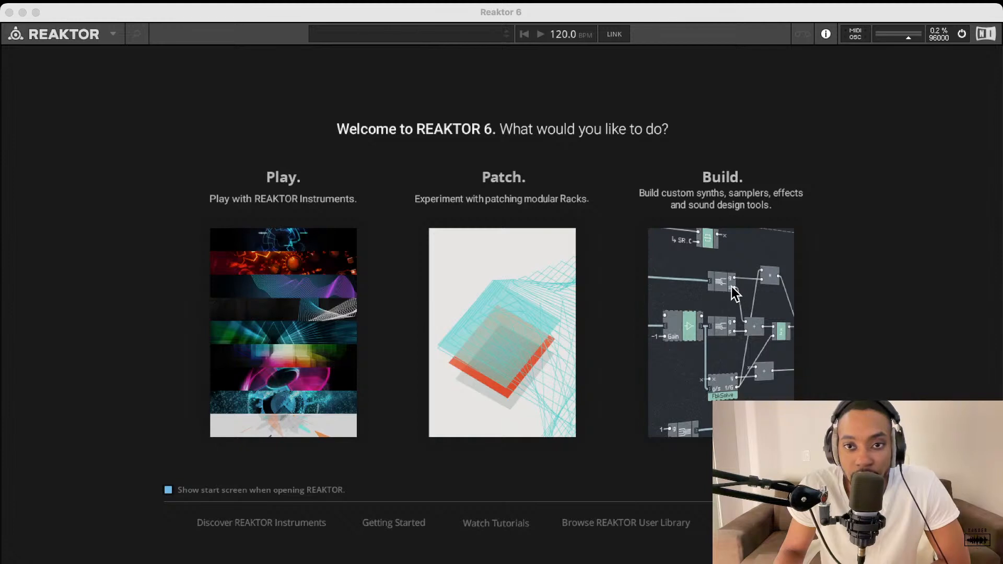
Start a new ensemble in Build mode and look through the Library and Files browser content
click(728, 289)
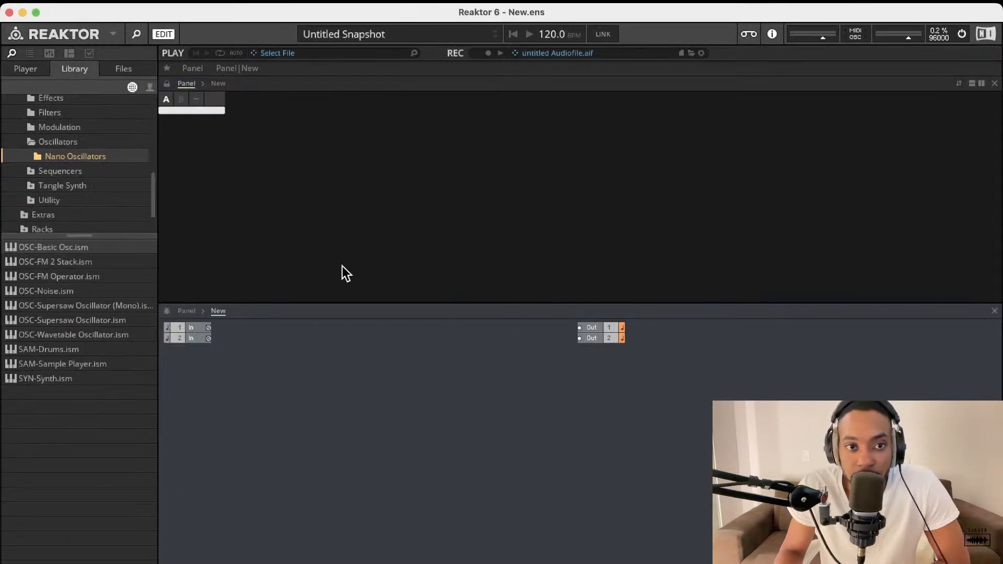
click(20, 74)
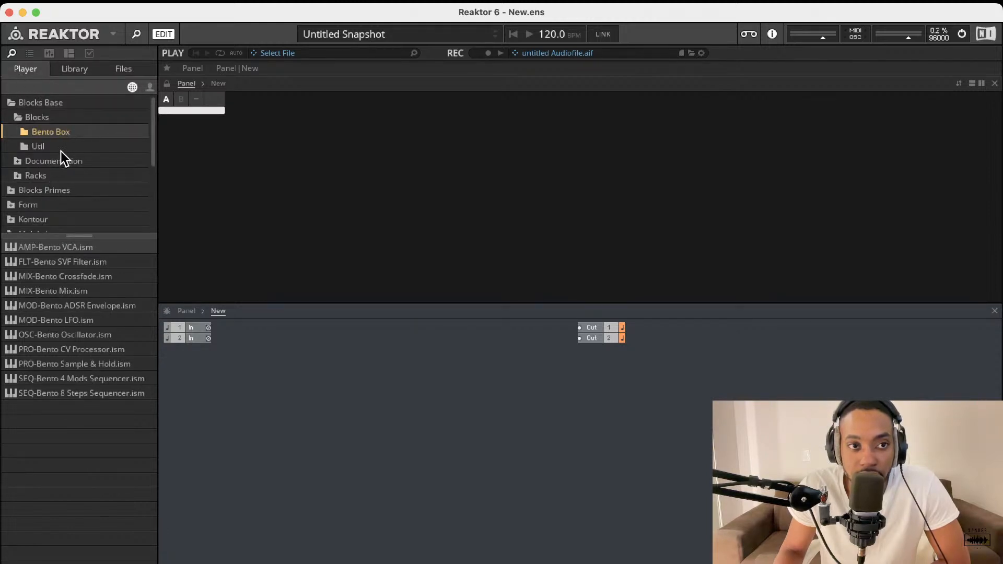
click(73, 69)
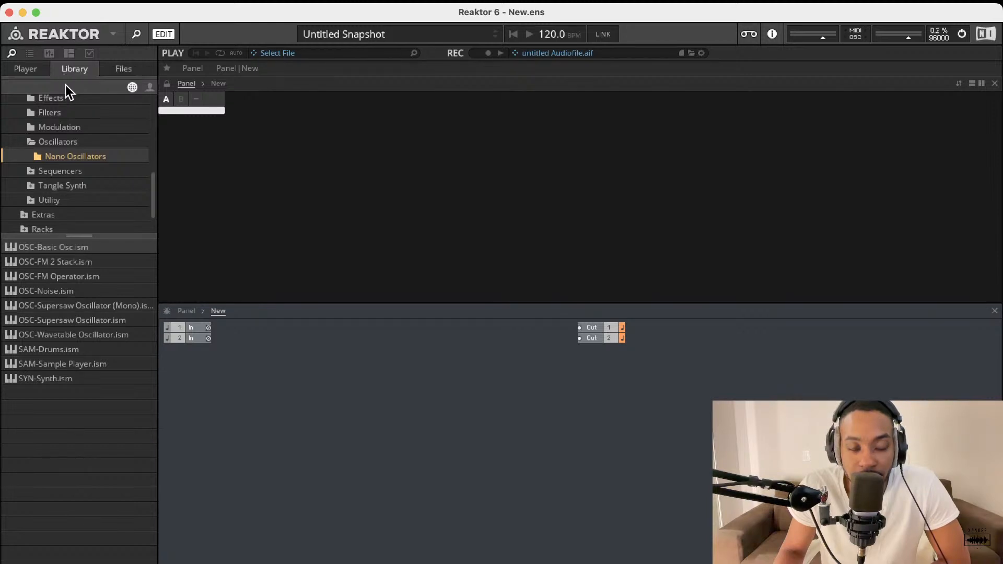
click(118, 69)
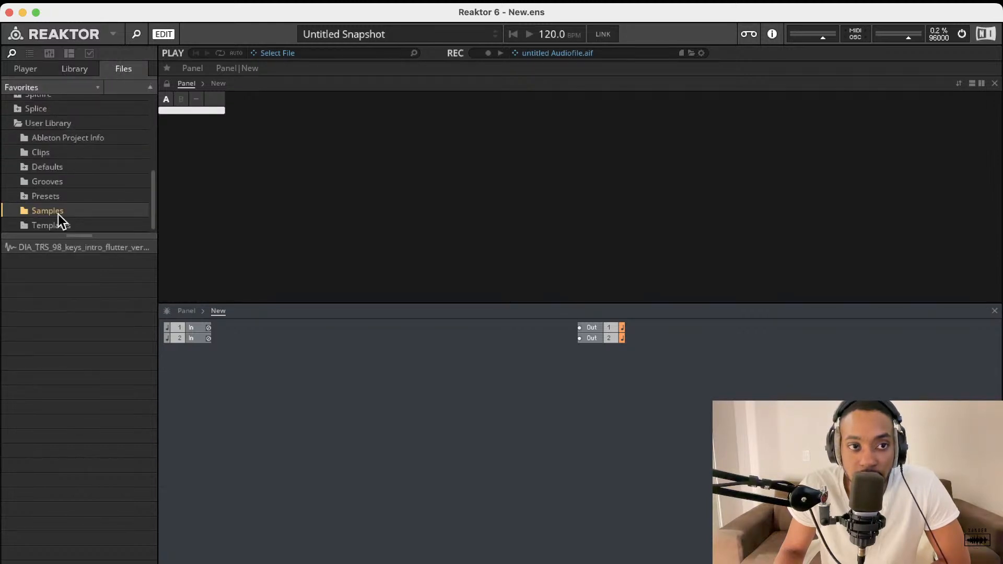
Add the Util Note In block from the Player's Blocks Base Util folder to the structure
click(32, 72)
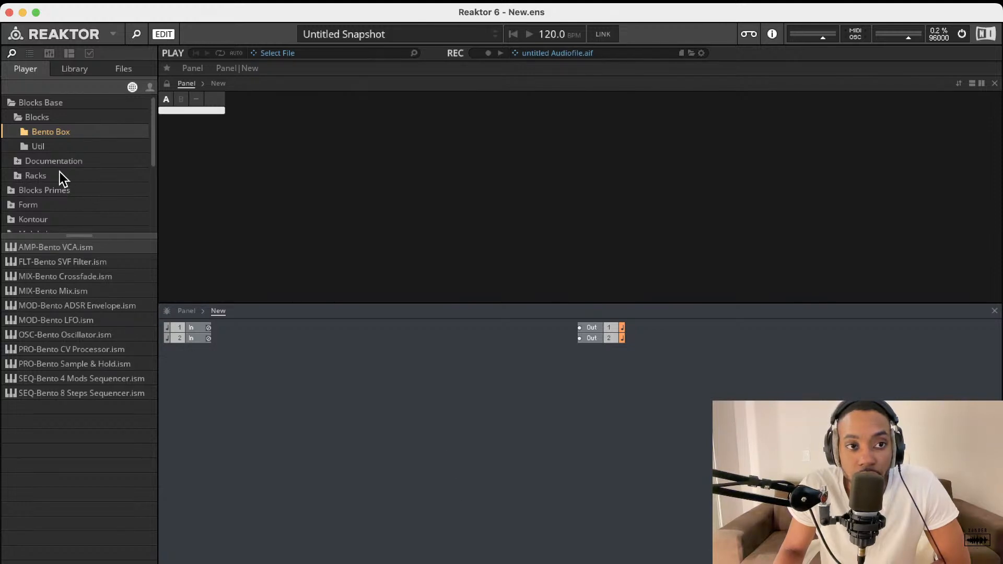
click(39, 146)
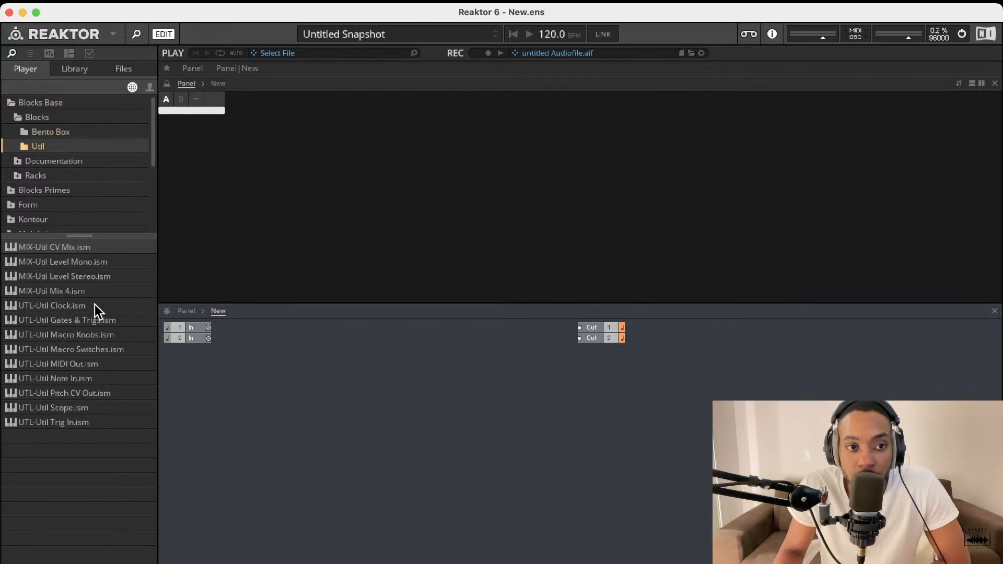
double_click(73, 381)
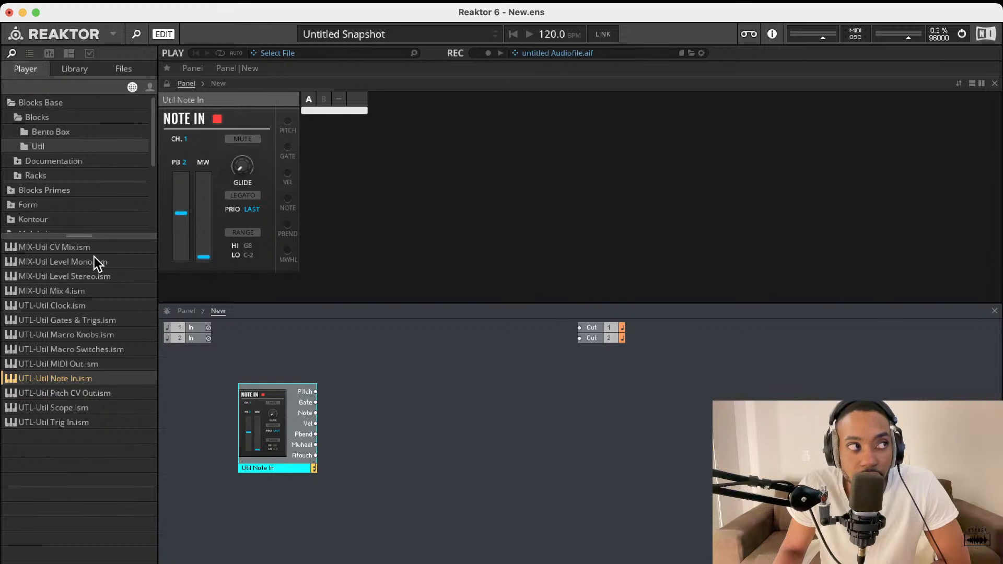
scroll(95, 167, down, 1)
scroll(88, 145, up, 1)
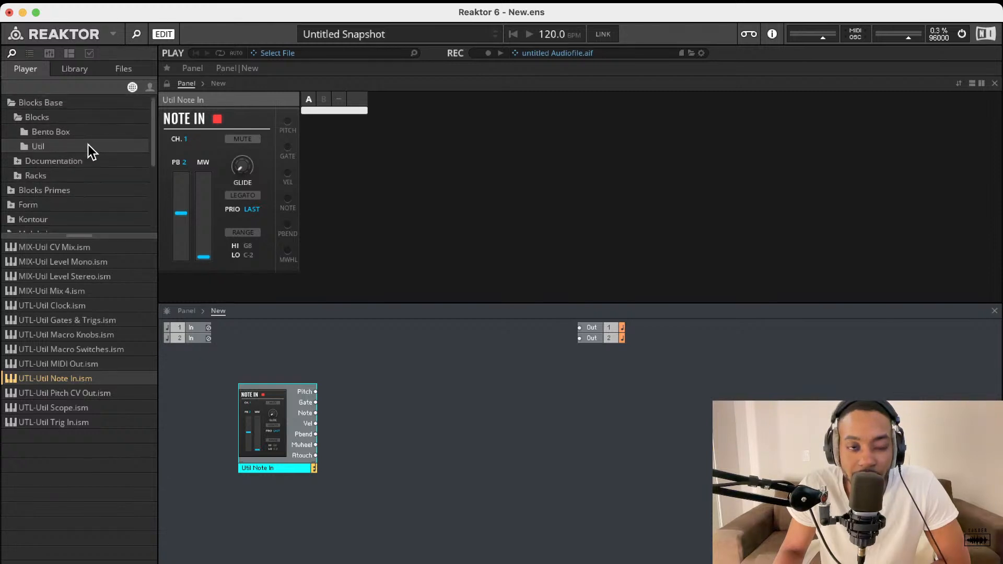
Add the Bento Oscillator from the Bento Box folder and arrange it beside the Note In block
click(65, 134)
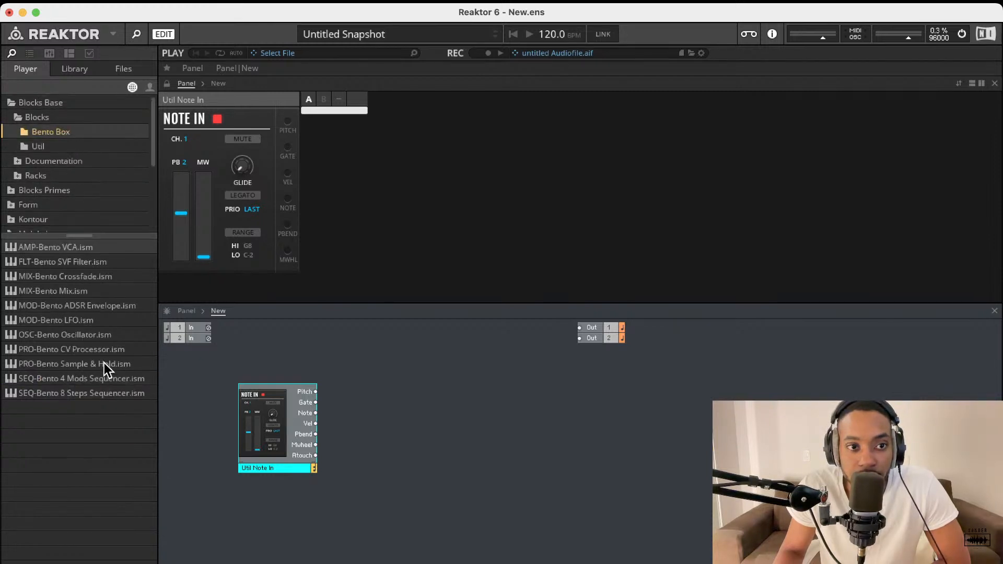
double_click(86, 337)
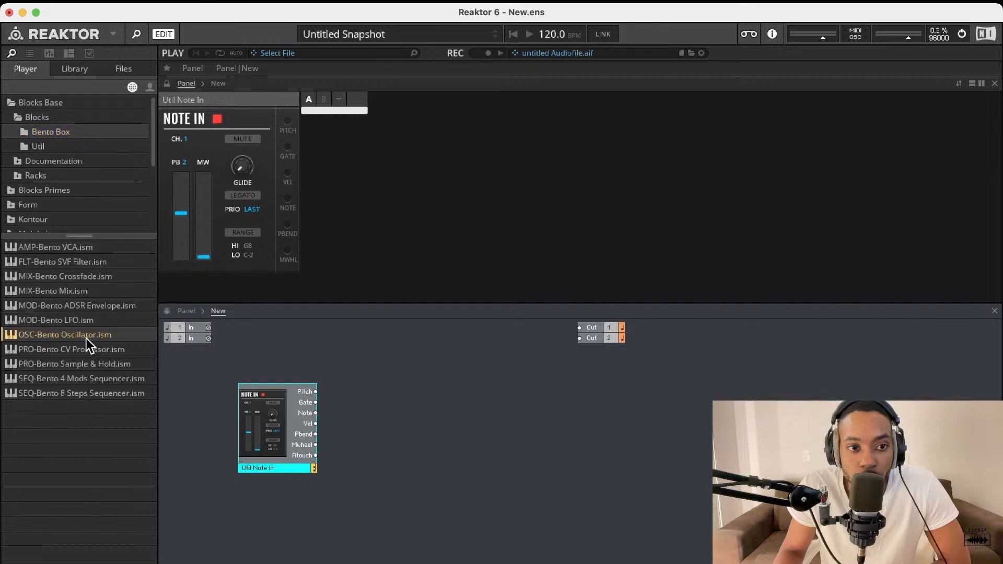
drag(290, 412, 384, 392)
drag(269, 415, 220, 392)
drag(374, 394, 325, 387)
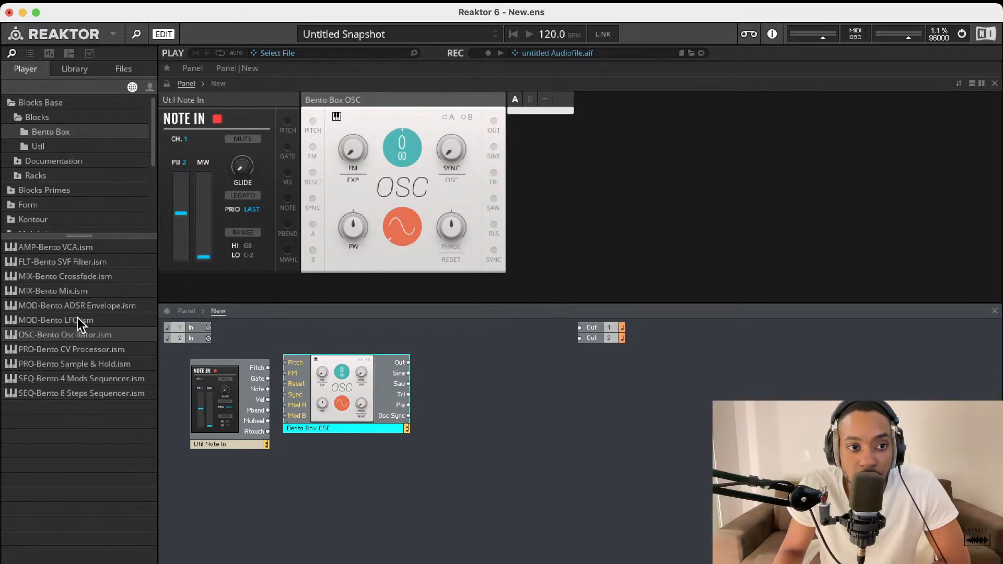
Add the Bento LFO and Bento SVF Filter blocks and line them up after the oscillator
drag(77, 317, 456, 397)
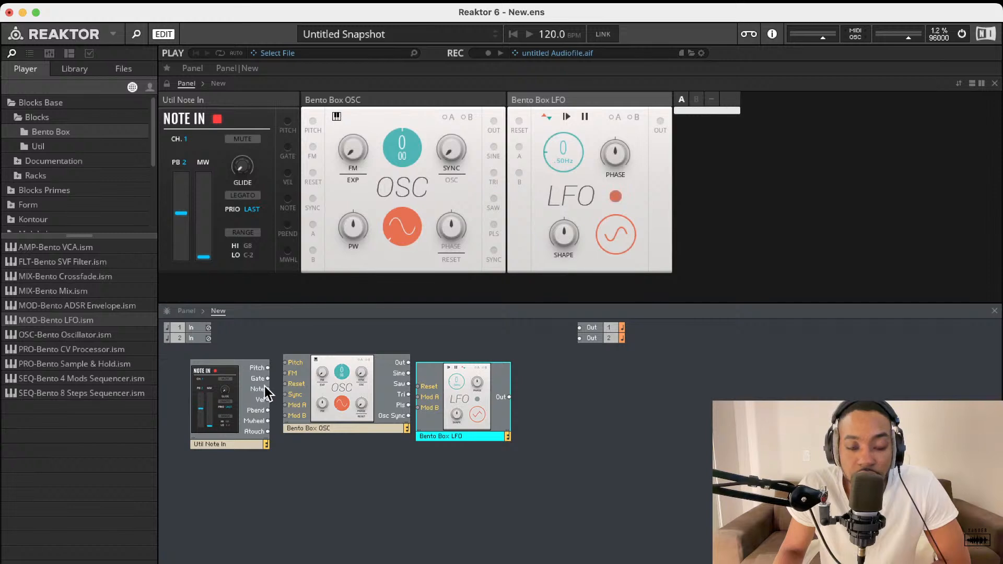
mouse_move(265, 375)
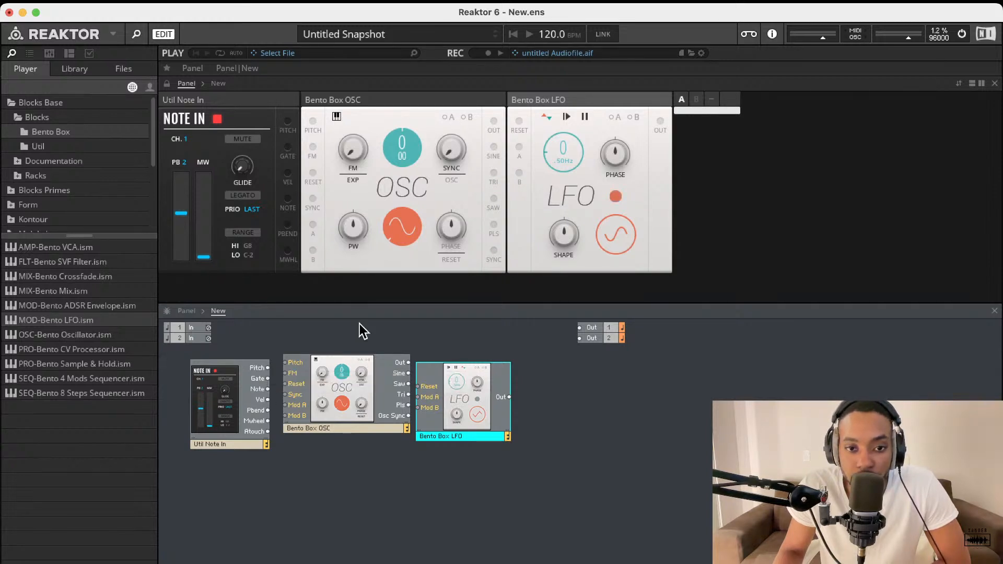
double_click(83, 262)
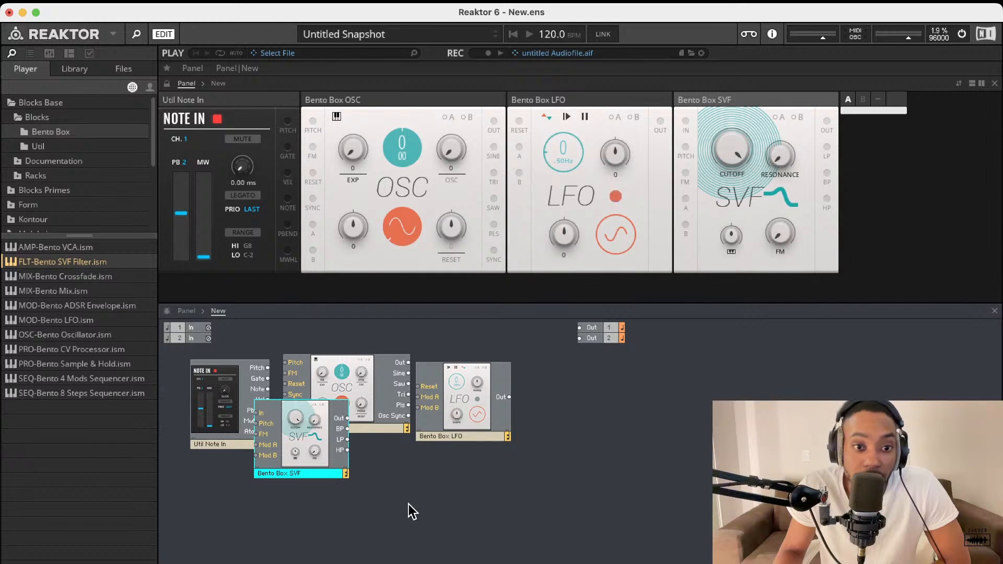
drag(301, 450, 563, 427)
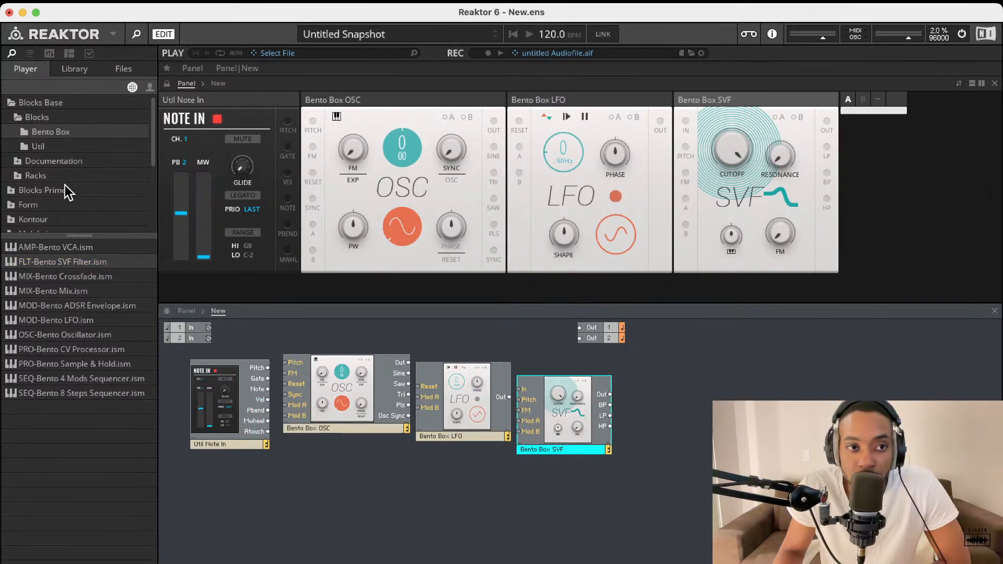
Examine the Blocks Base subfolders Bento Box, Util, Documentation and Racks for further blocks
click(38, 141)
click(43, 131)
click(44, 122)
click(43, 132)
click(32, 175)
click(23, 177)
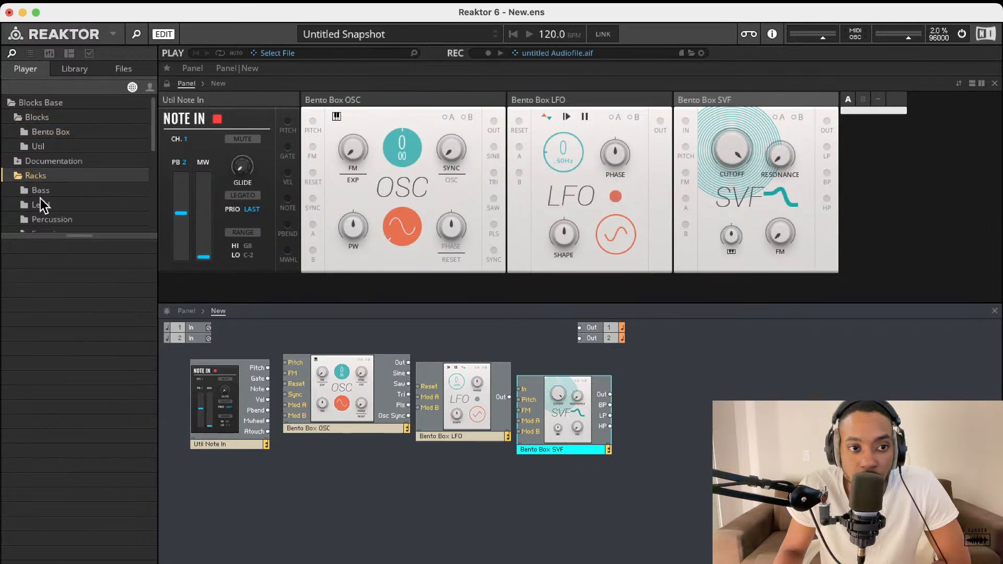
scroll(46, 209, down, 5)
scroll(48, 201, up, 3)
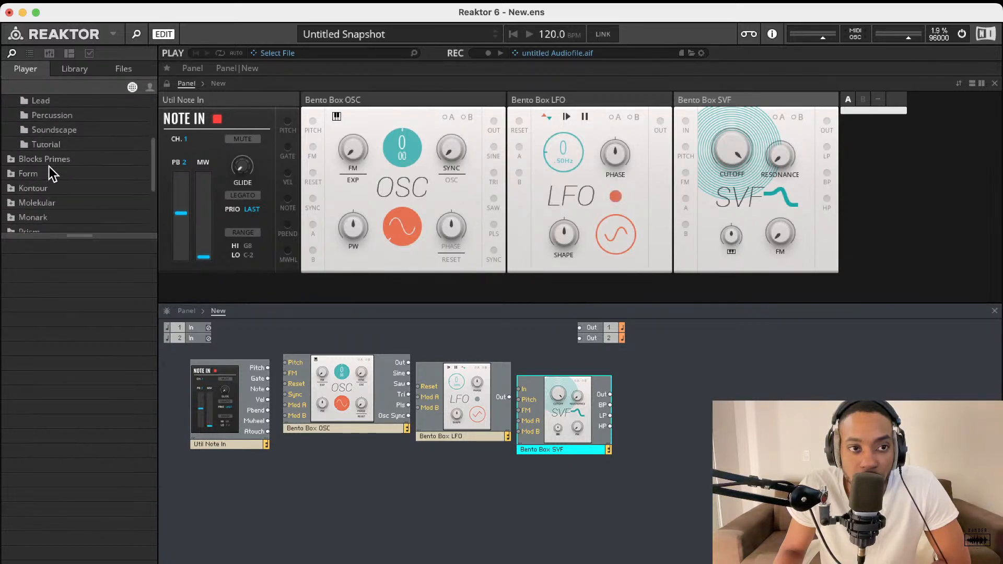
scroll(56, 157, up, 3)
click(20, 140)
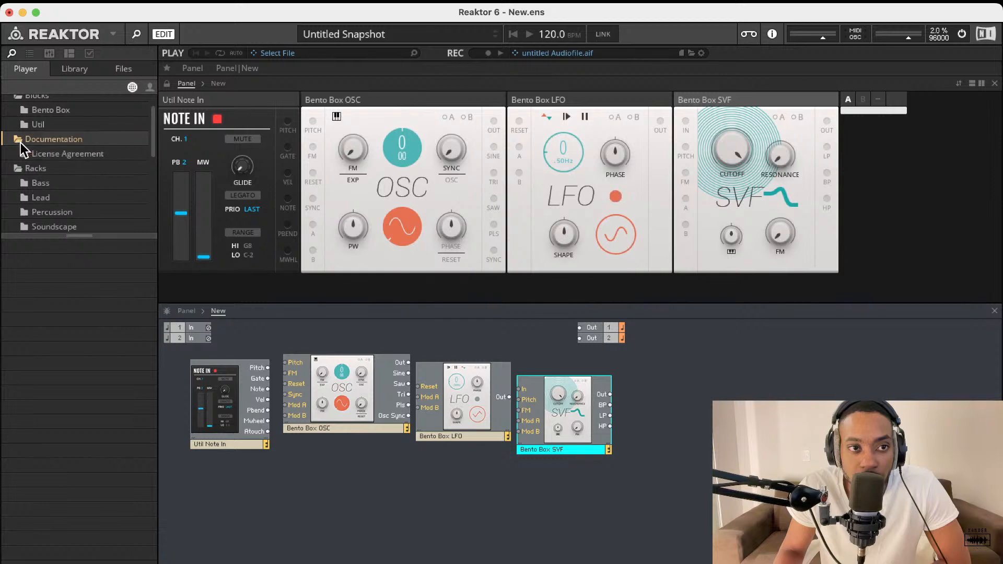
scroll(38, 159, down, 3)
scroll(31, 152, up, 2)
scroll(36, 157, up, 3)
click(33, 133)
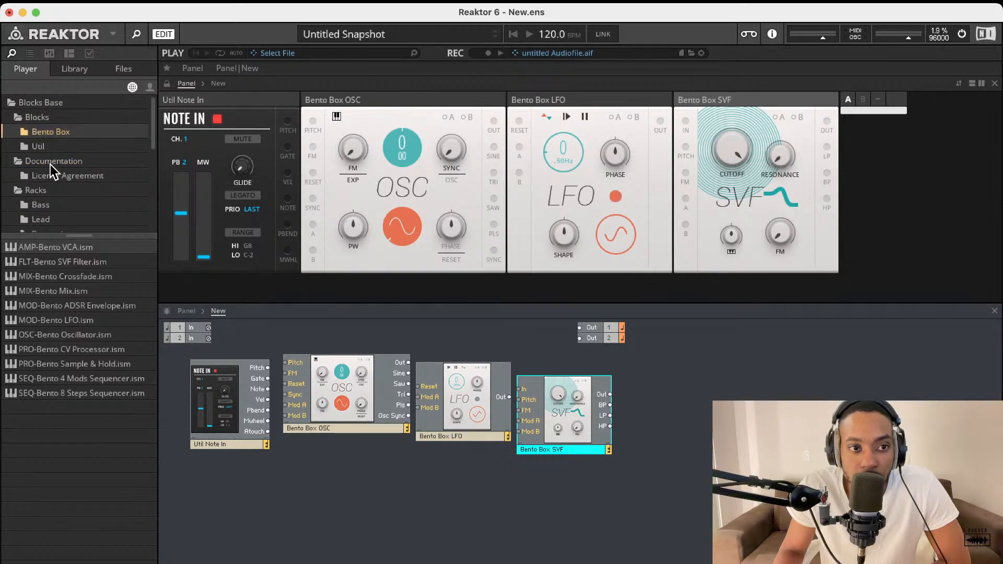
click(35, 148)
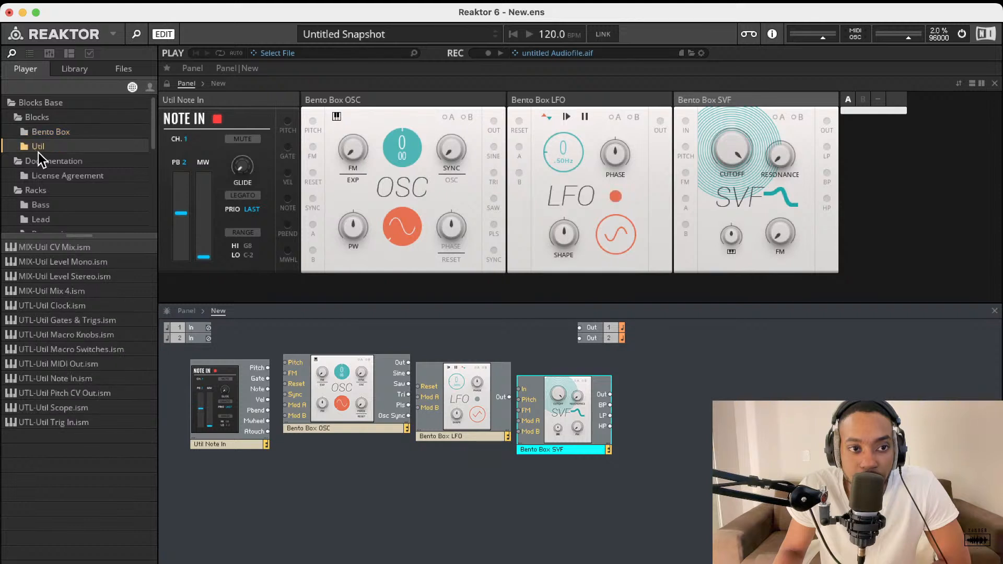
click(39, 161)
click(42, 176)
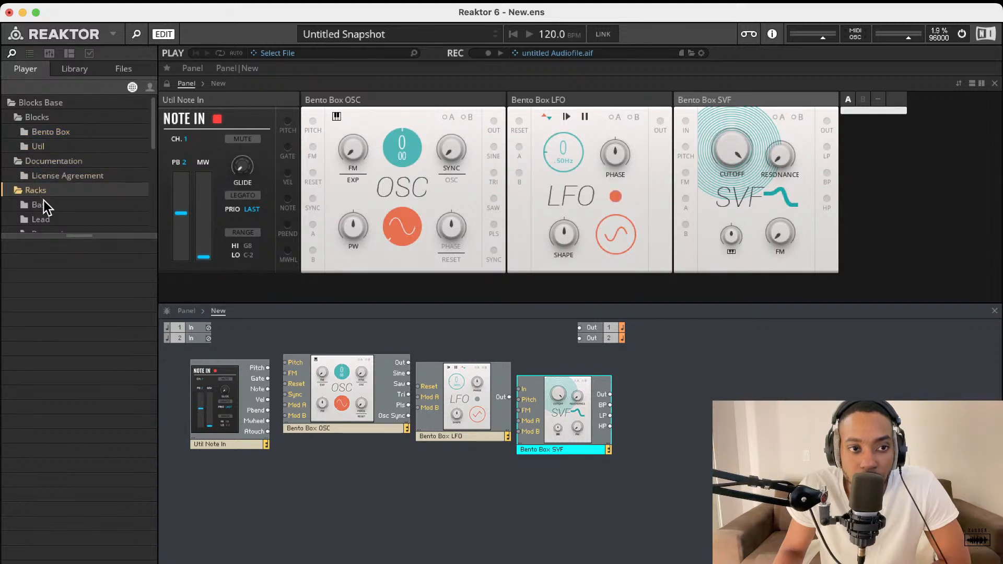
Add the Rounds Reverb block from the Blocks Primes Rounds folder and place it after the SVF filter
scroll(43, 204, down, 4)
double_click(15, 162)
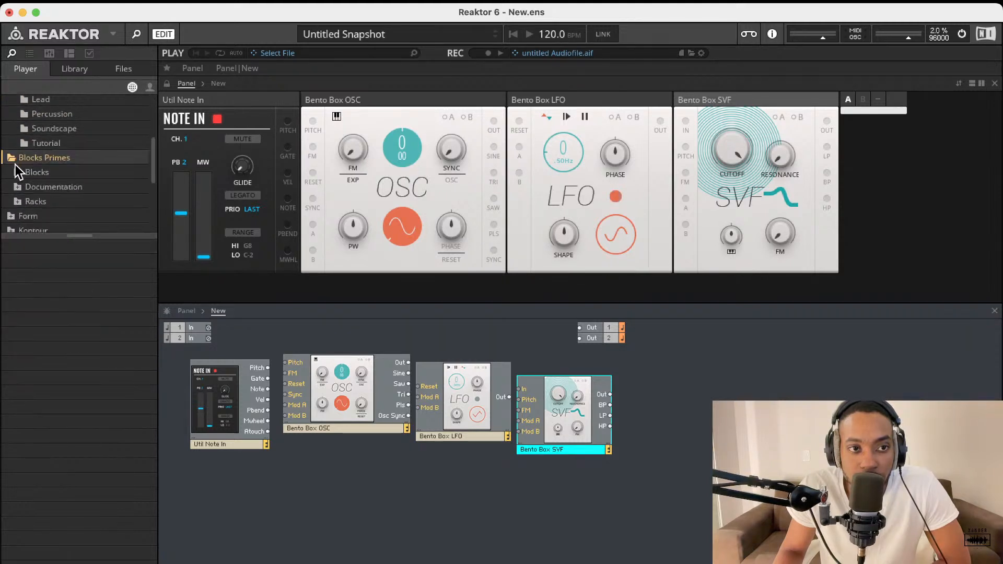
scroll(41, 191, down, 2)
double_click(21, 135)
scroll(33, 168, down, 3)
click(47, 189)
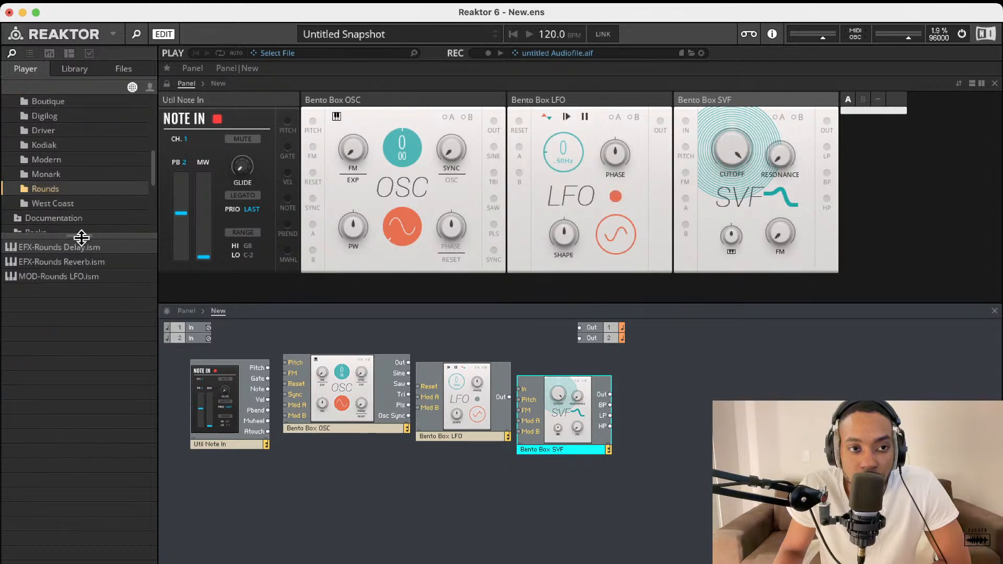
double_click(76, 265)
drag(343, 447, 692, 412)
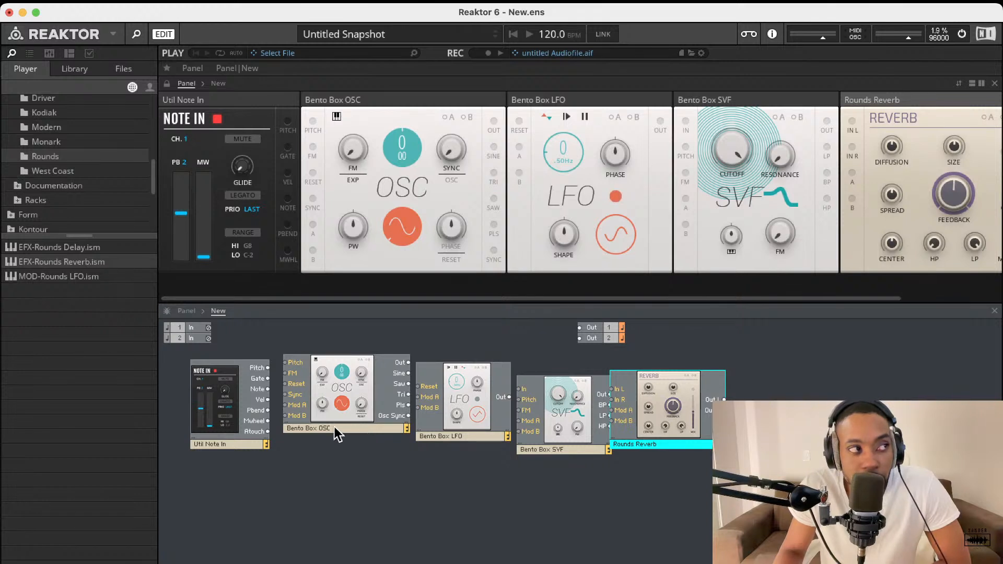
mouse_move(327, 424)
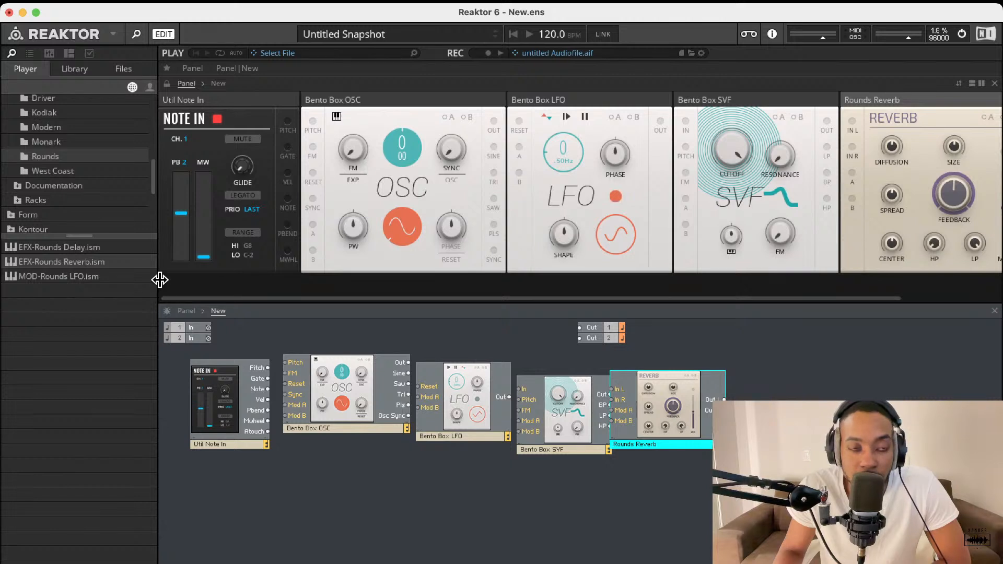
scroll(54, 128, down, 10)
click(57, 127)
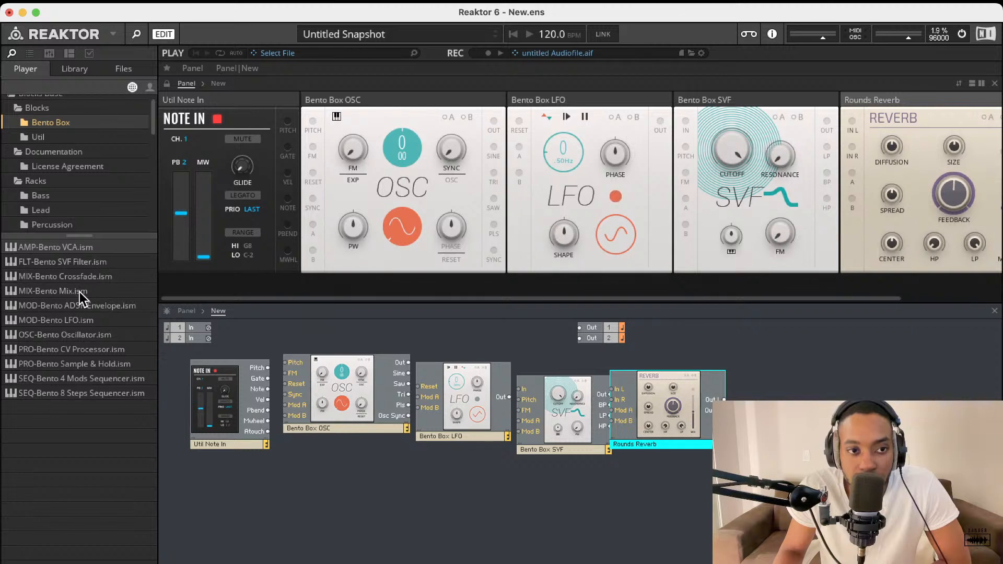
drag(67, 291, 276, 444)
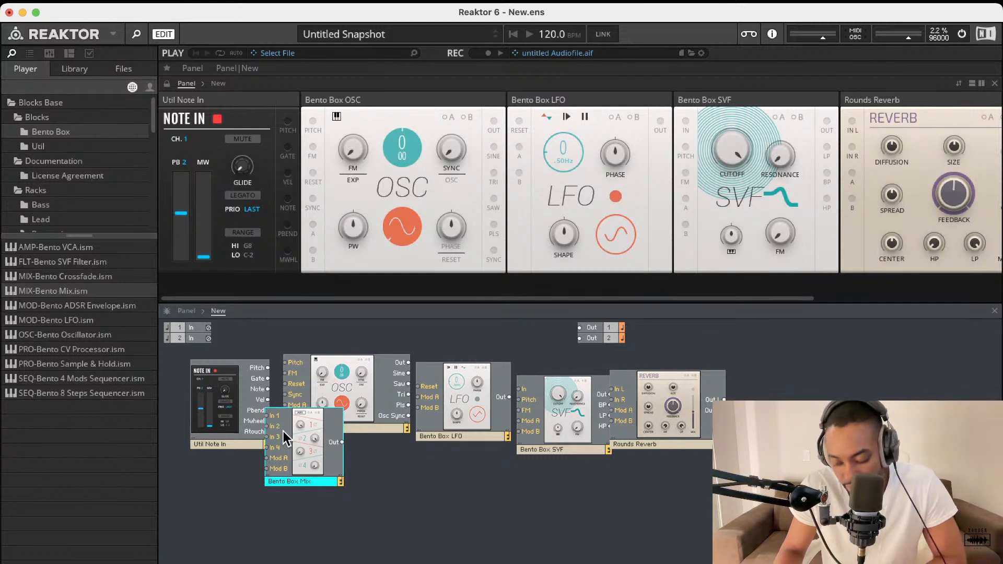
key(Delete)
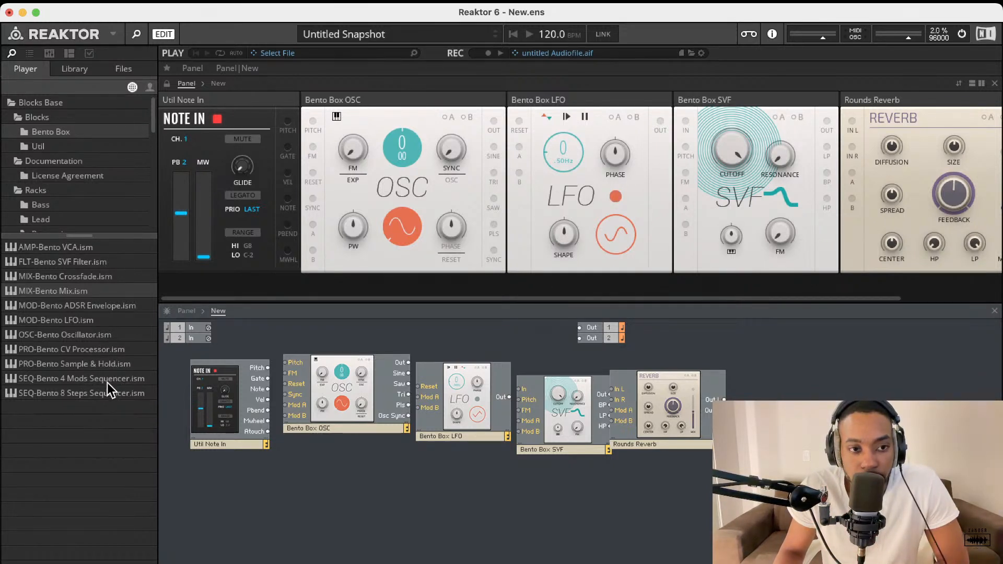
Add the Bento Mix block from the Bento Box folder and place it after the reverb
click(52, 146)
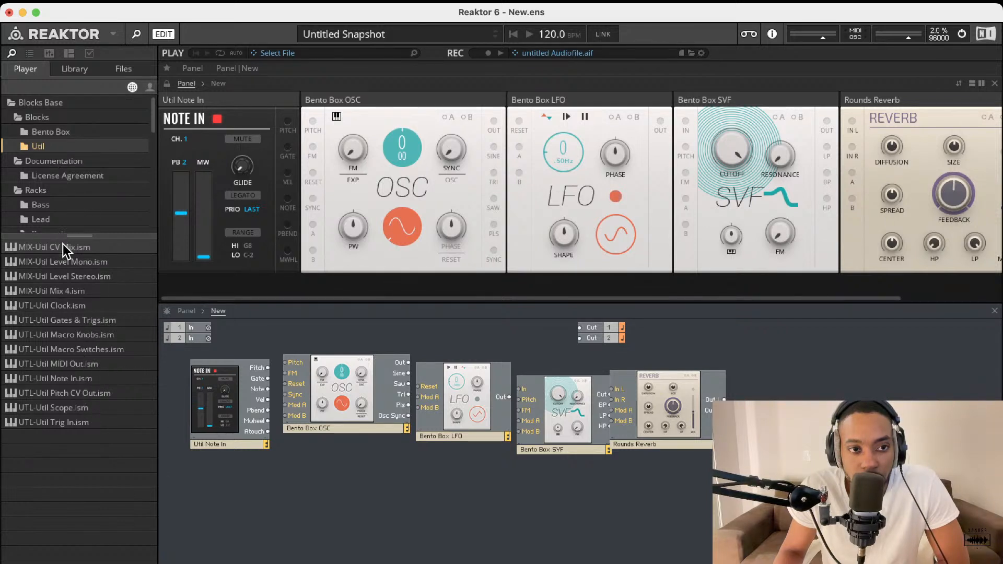
click(54, 137)
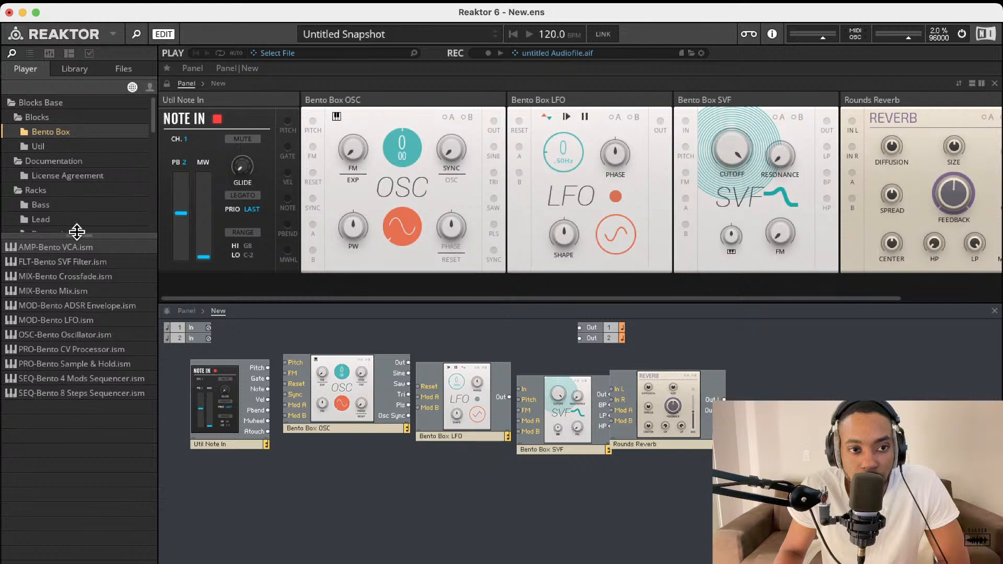
double_click(74, 290)
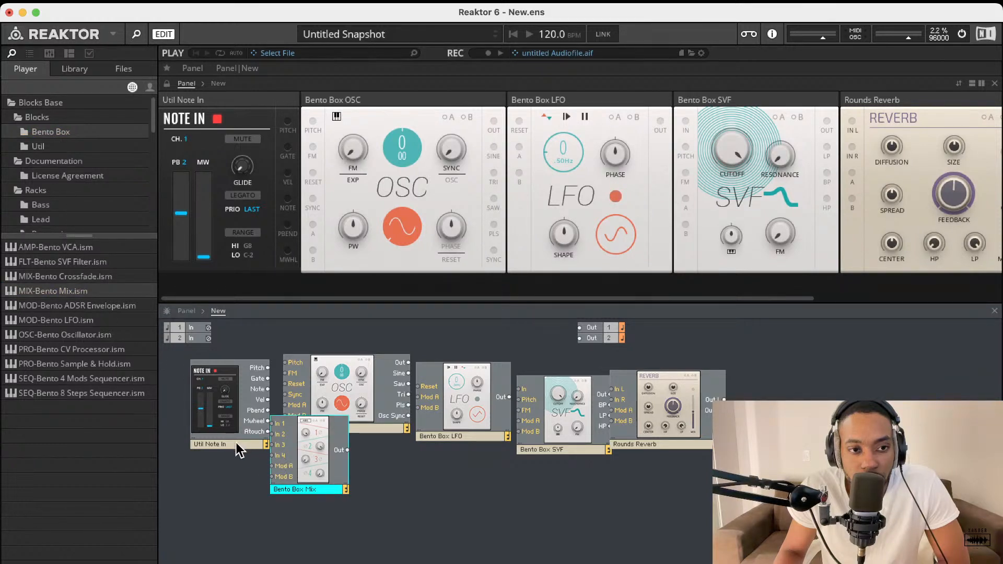
drag(312, 462, 763, 429)
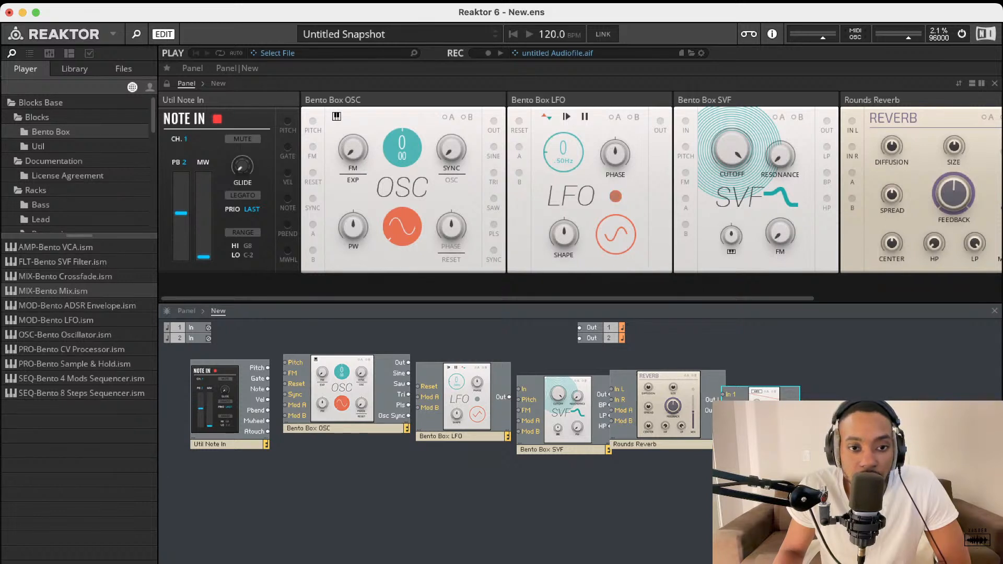
Move the oscillator block slightly lower in the structure and change its waveform to triangle
drag(357, 403, 353, 435)
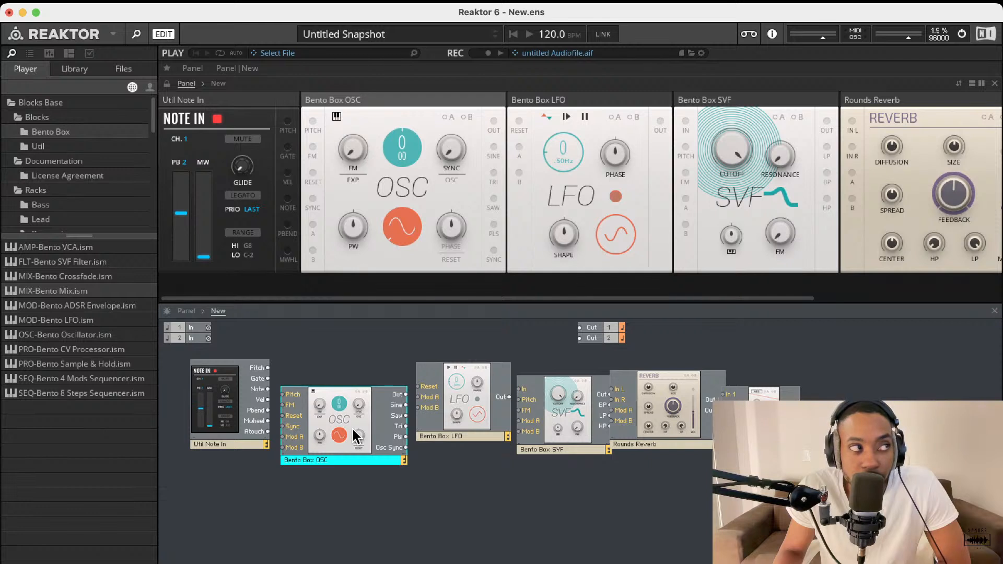
click(389, 228)
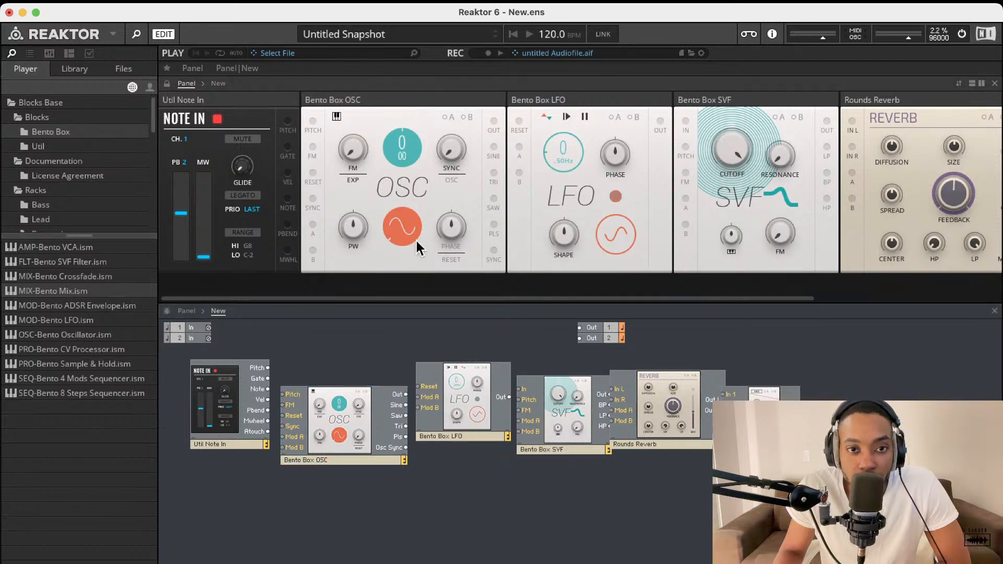
click(397, 219)
click(402, 224)
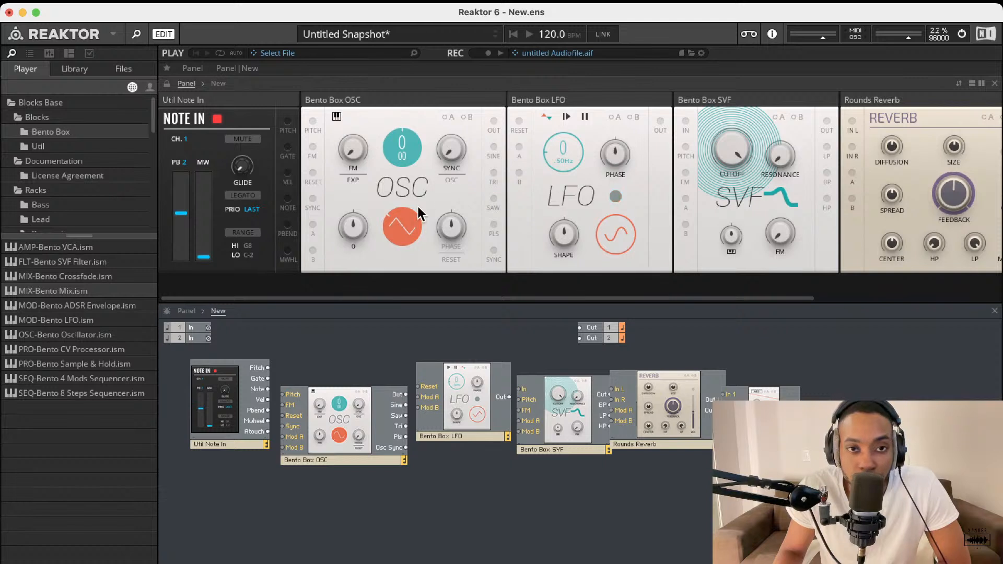
Tune the oscillator to -8, then wire Note In's Pitch to the oscillator's Pitch and the oscillator's Out to audio outputs 1 and 2
drag(396, 160, 389, 180)
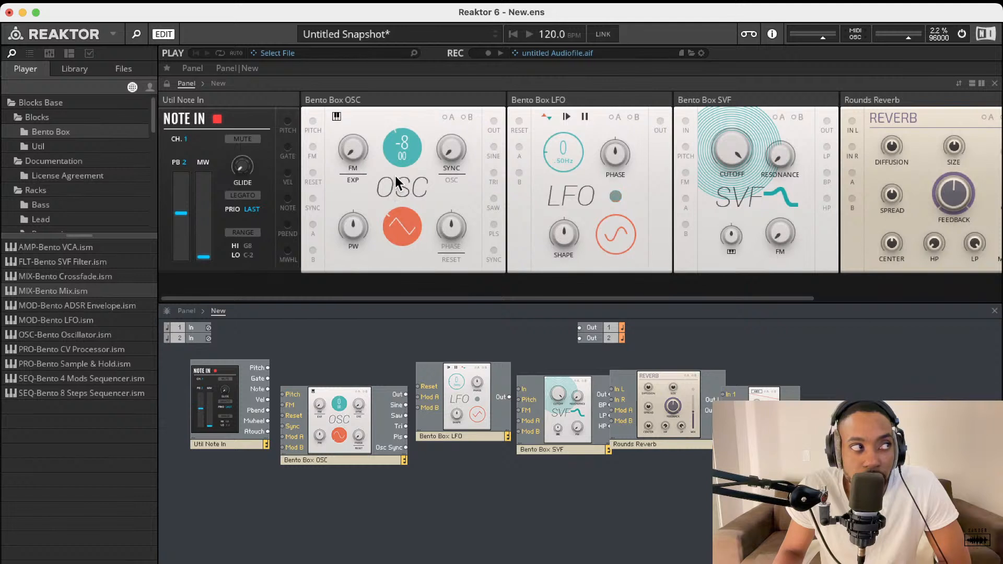
drag(268, 368, 282, 394)
drag(406, 394, 592, 338)
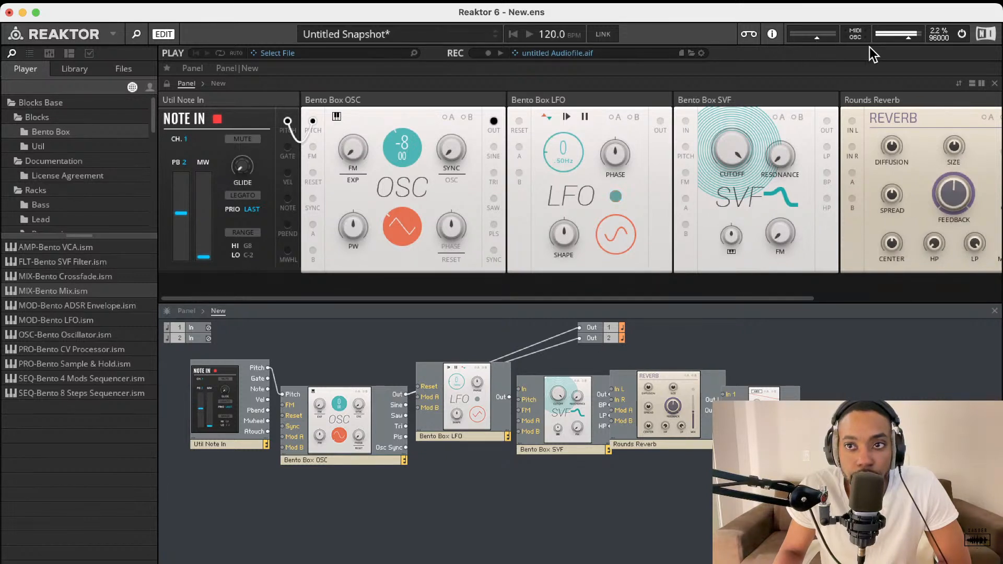
Switch the audio engine off and back on, and tune the oscillator down to -12
click(961, 34)
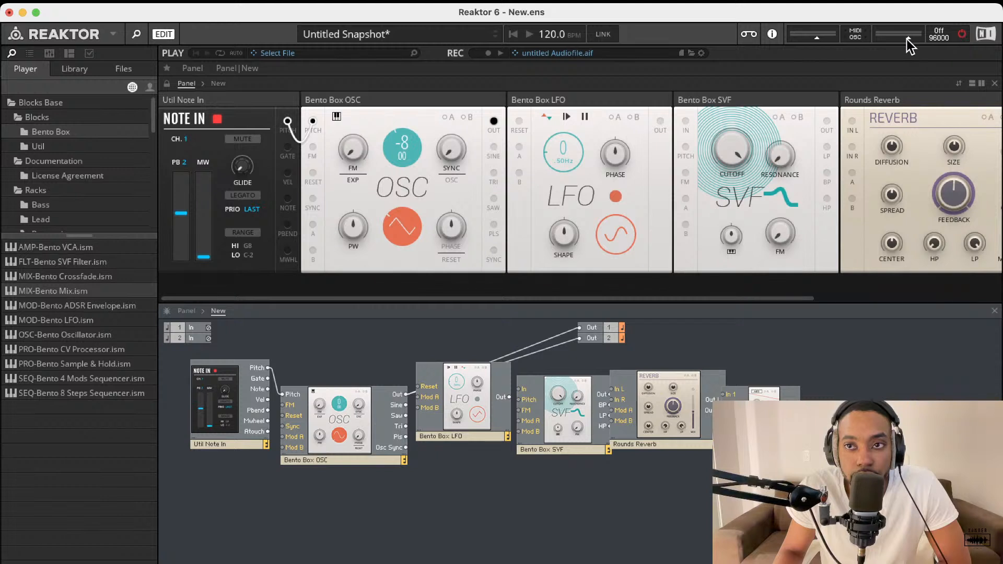
click(961, 35)
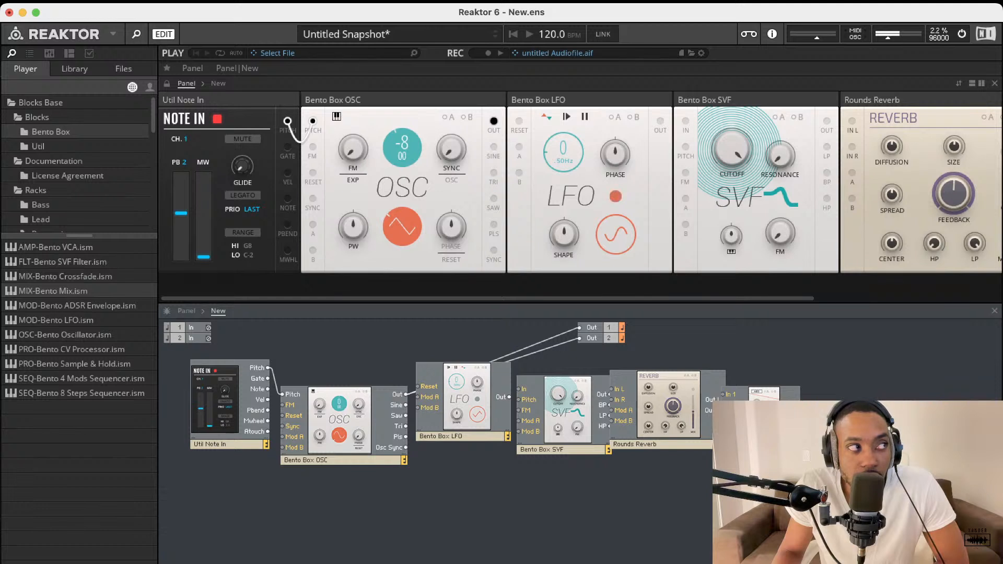
drag(399, 146, 396, 164)
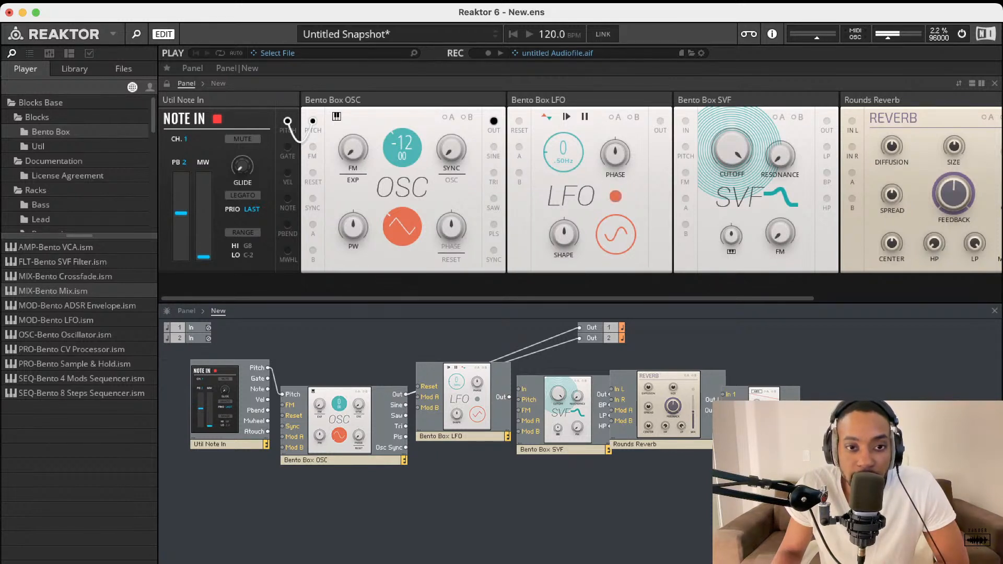
Move the LFO block below Note In and connect its Out to the oscillator's Mod A input
drag(451, 394, 216, 487)
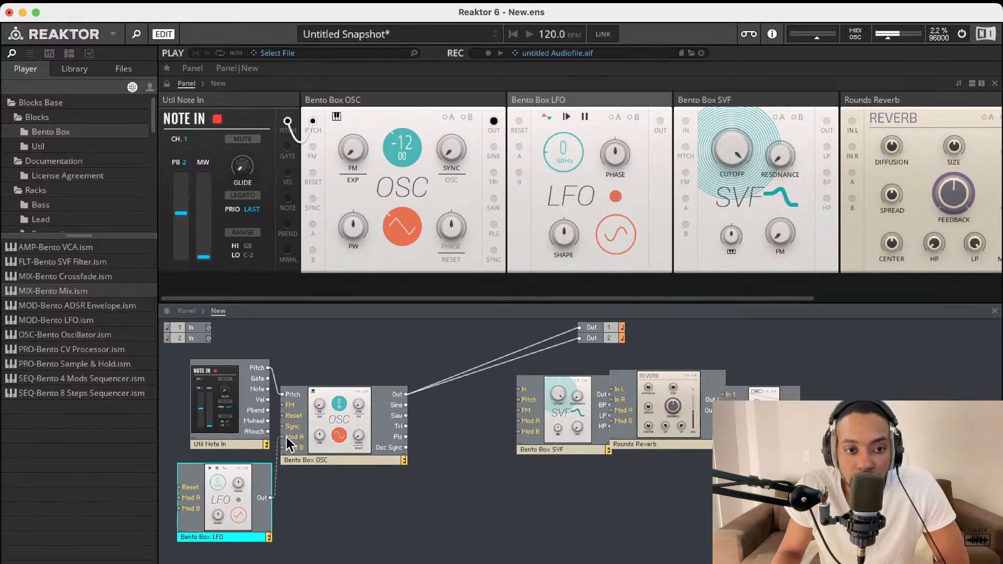
drag(287, 437, 283, 437)
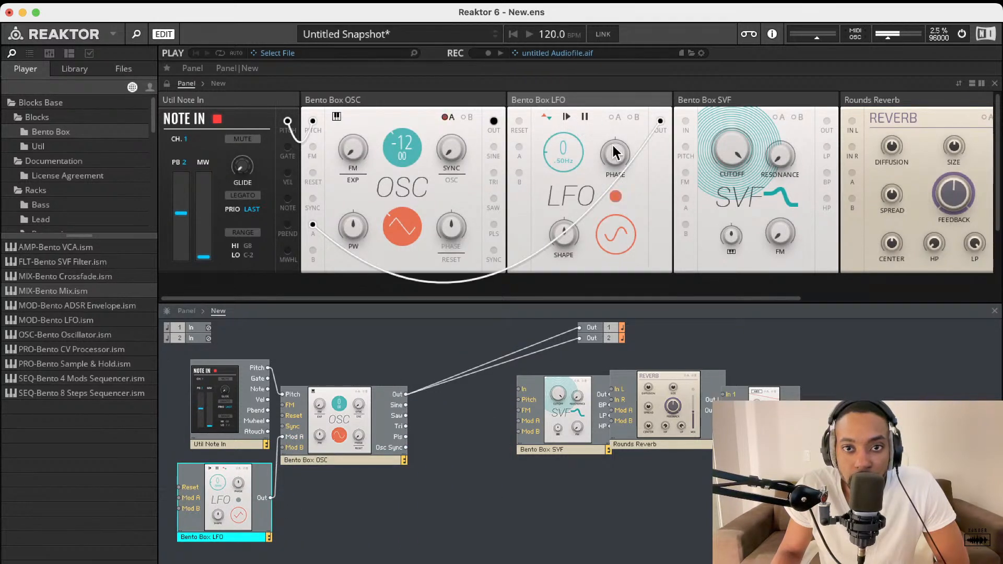
scroll(761, 168, right, 2)
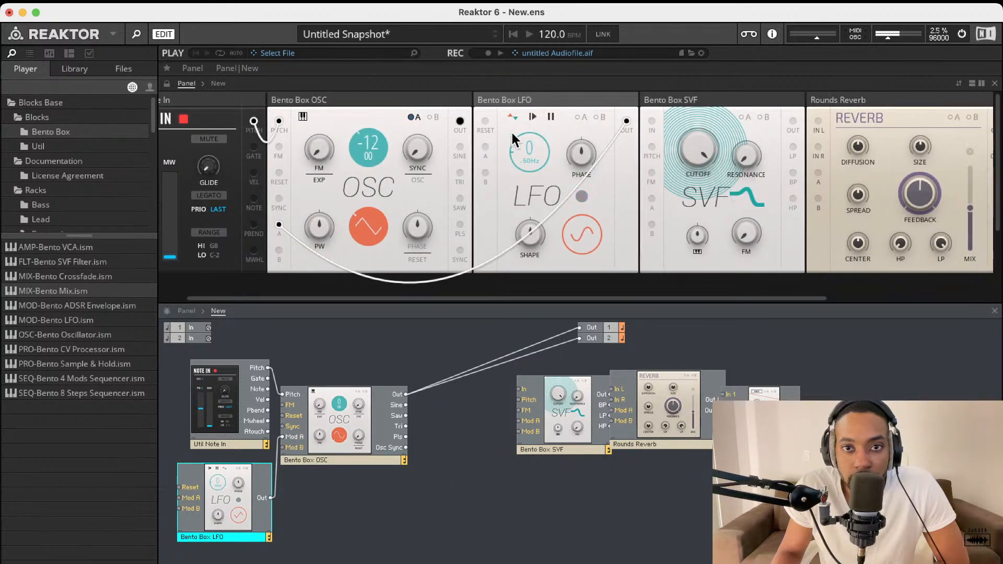
Show the oscillator's A modulation amounts, apply some to its pitch, and set the LFO rate to 0.58 Hz
click(416, 117)
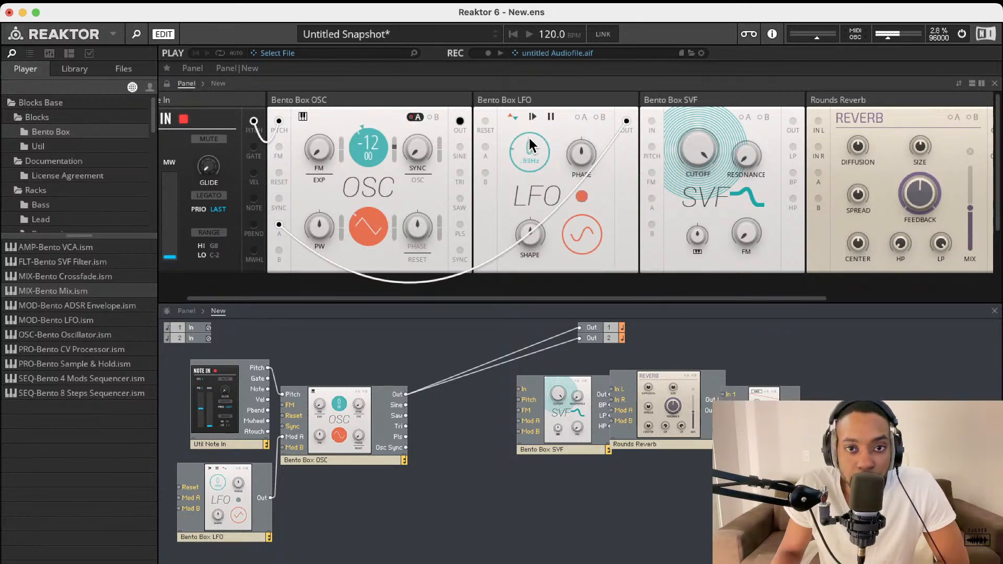
drag(526, 140, 524, 155)
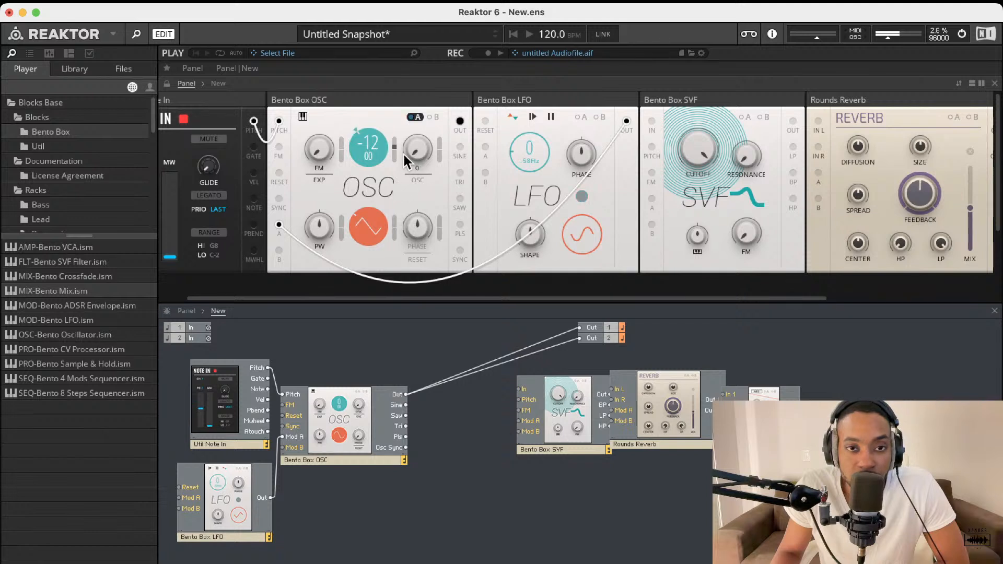
scroll(351, 153, down, 1)
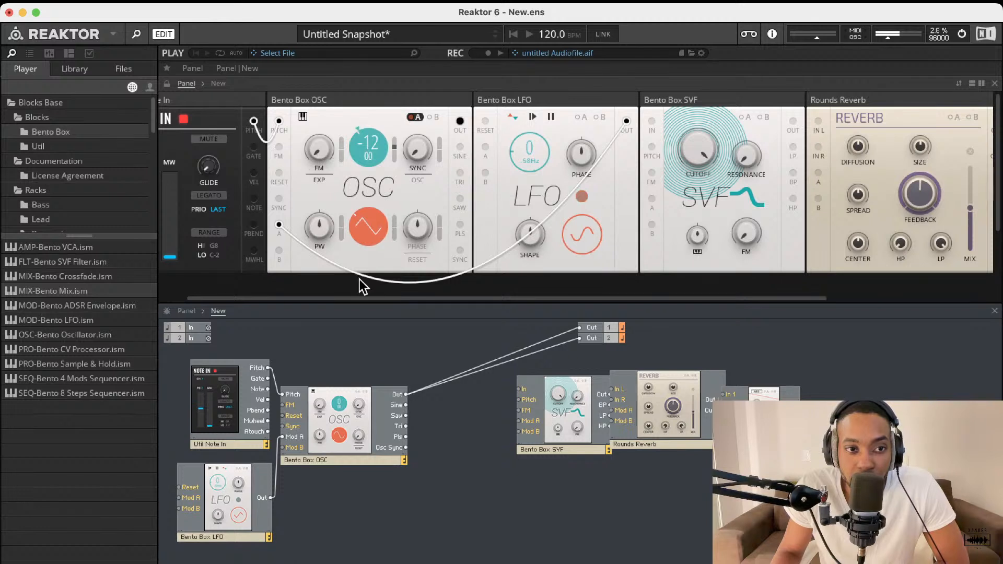
scroll(507, 217, right, 2)
scroll(507, 212, left, 5)
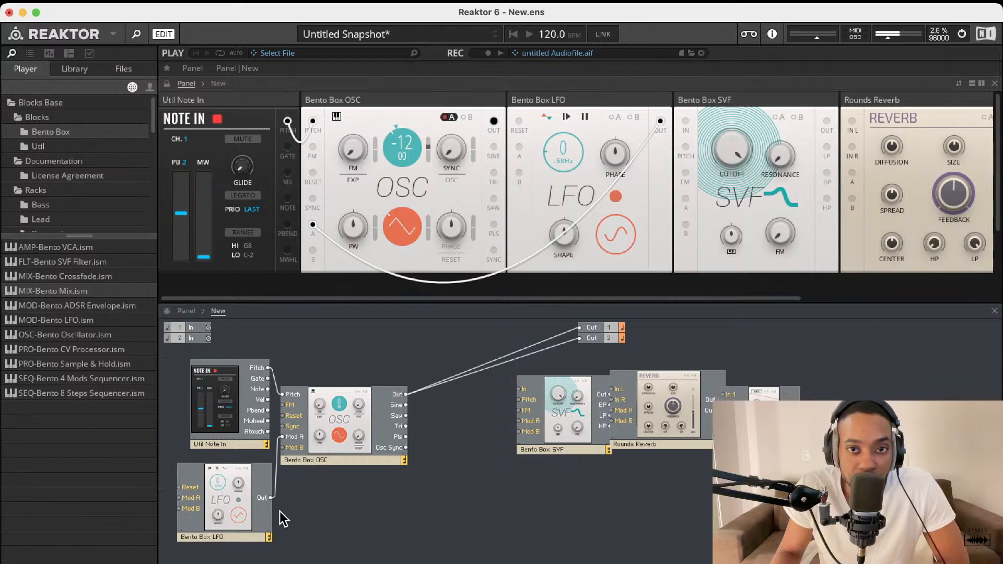
Move the SVF filter block beside the oscillator and connect the oscillator's Out to the filter's In
drag(582, 419, 504, 433)
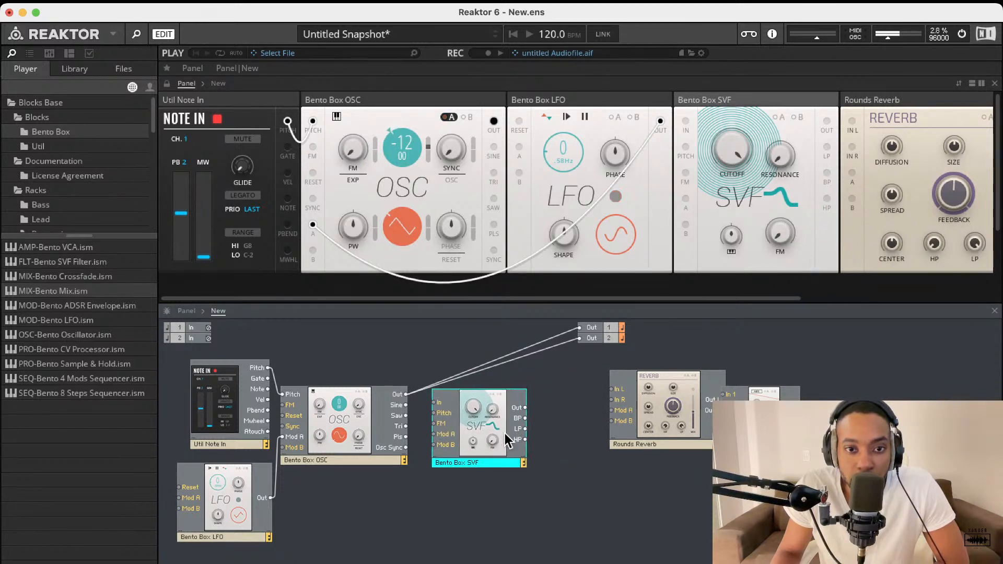
click(425, 400)
click(400, 397)
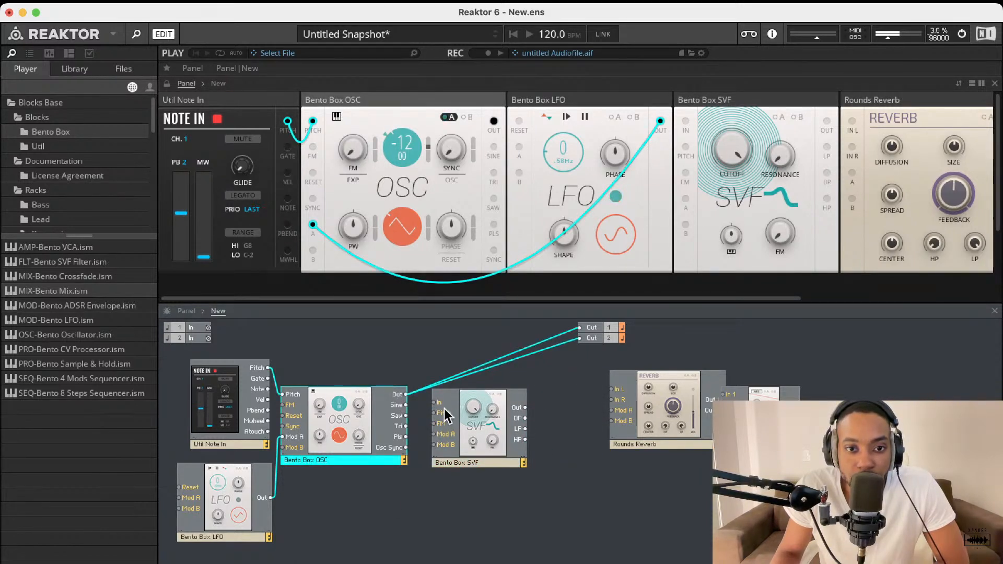
drag(434, 403, 405, 395)
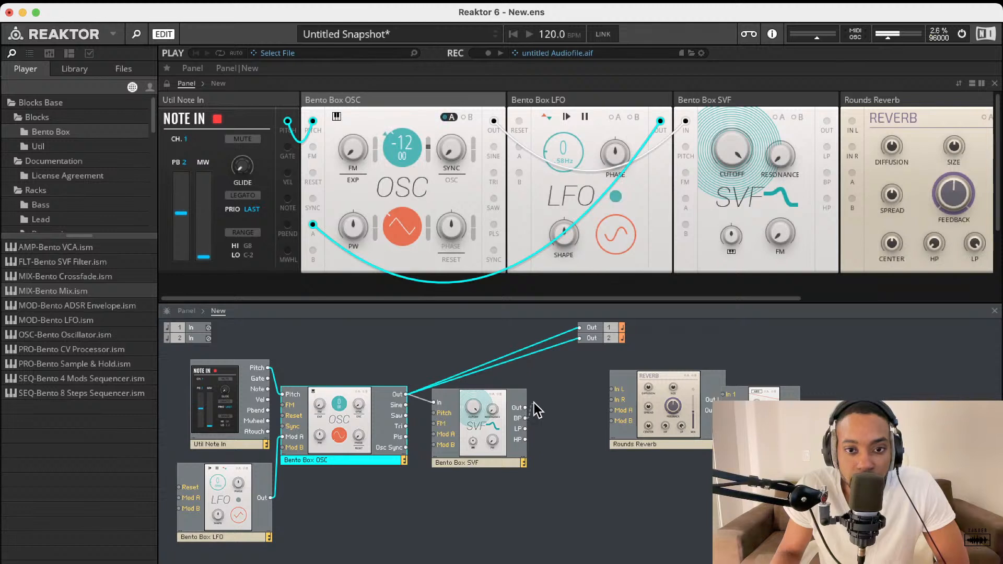
Connect the SVF filter's Out to audio outputs 1 and 2 and move the filter block slightly higher
drag(572, 321, 577, 328)
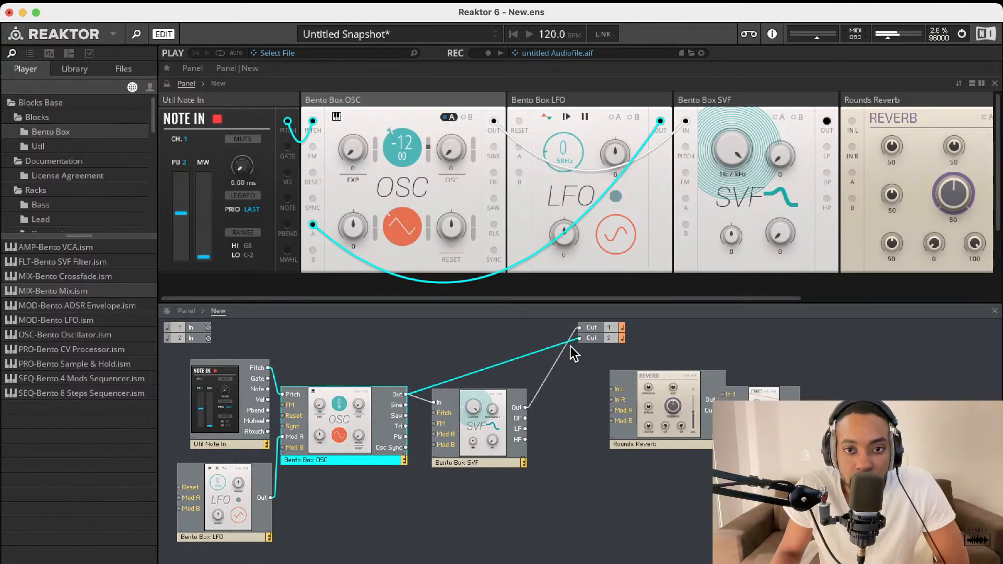
drag(525, 407, 594, 351)
drag(594, 337, 591, 338)
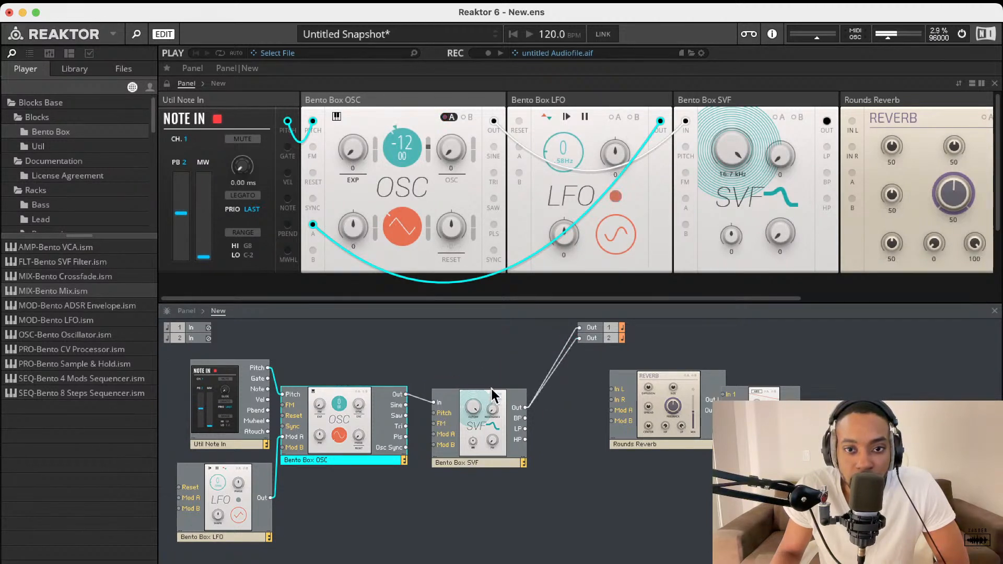
drag(460, 462, 465, 428)
click(436, 453)
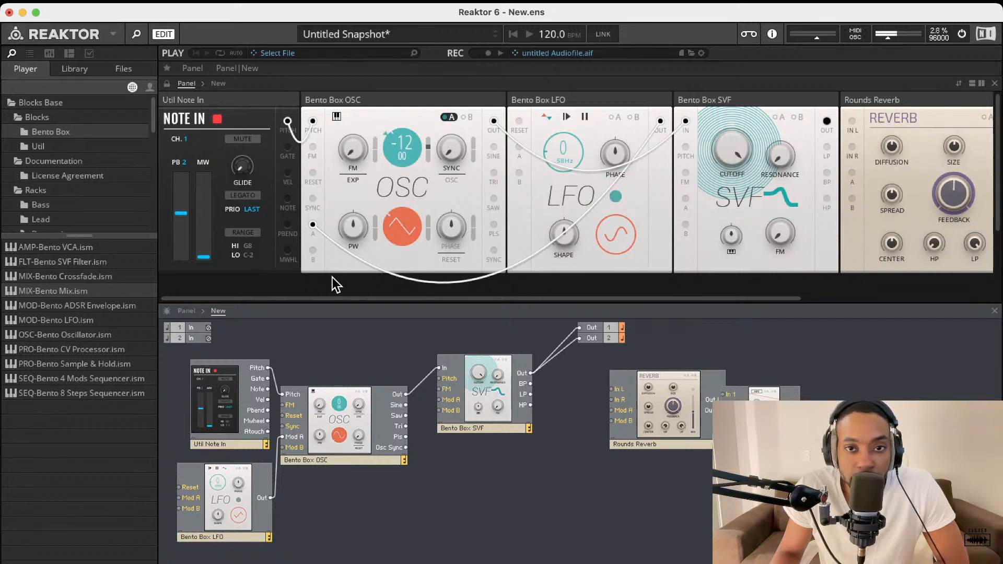
Lower the SVF filter's cutoff to about 716 Hz and raise its resonance to 61.7
drag(735, 142, 731, 159)
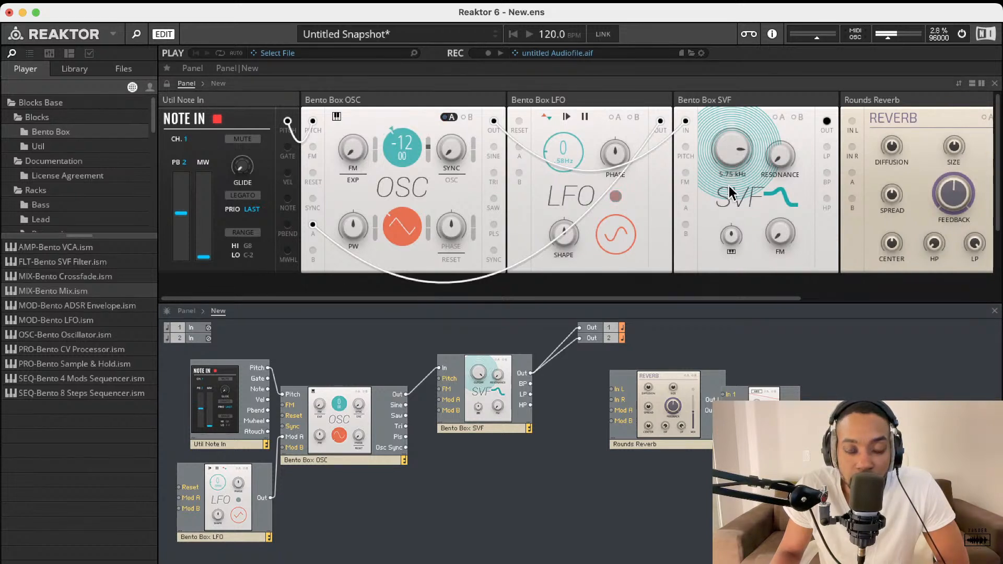
drag(728, 203, 728, 204)
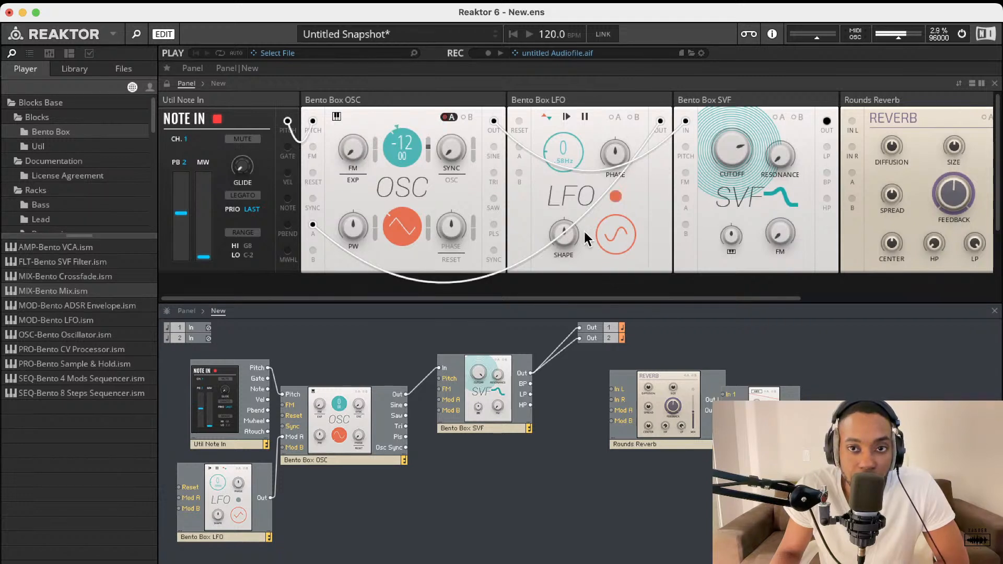
drag(752, 166, 748, 217)
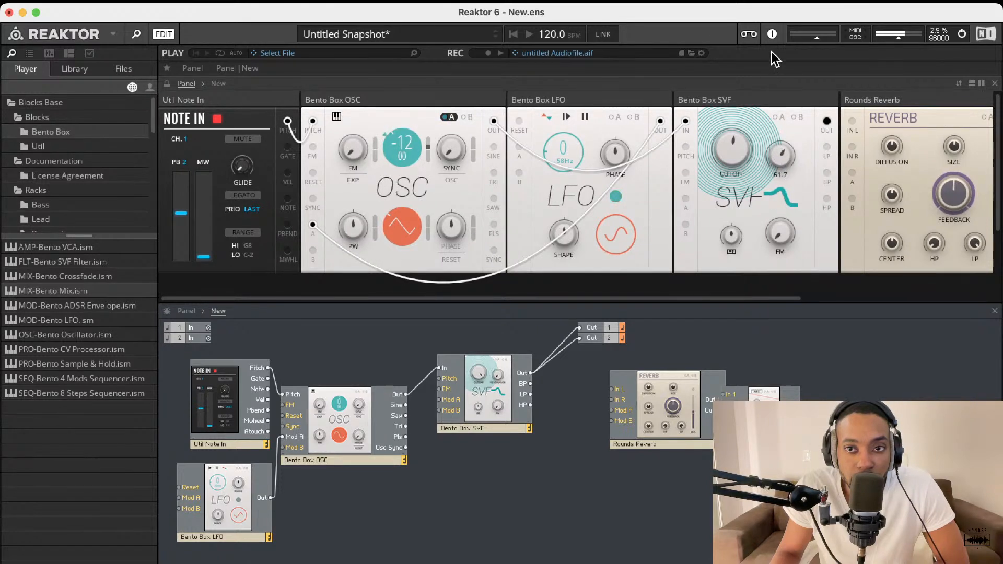
scroll(771, 52, down, 1)
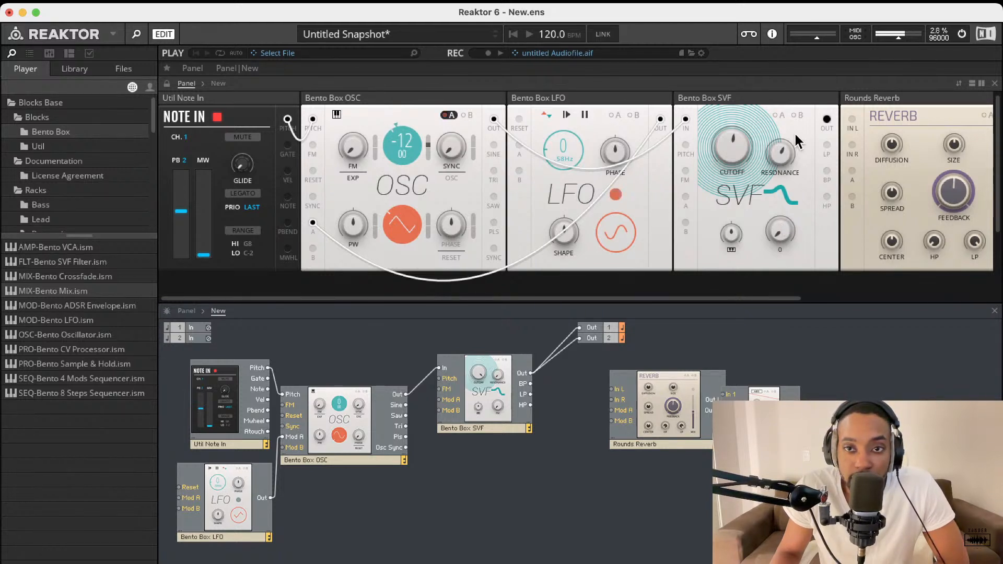
Sweep the SVF filter's resonance down to 0 and back up to 69.5
drag(783, 148, 821, 142)
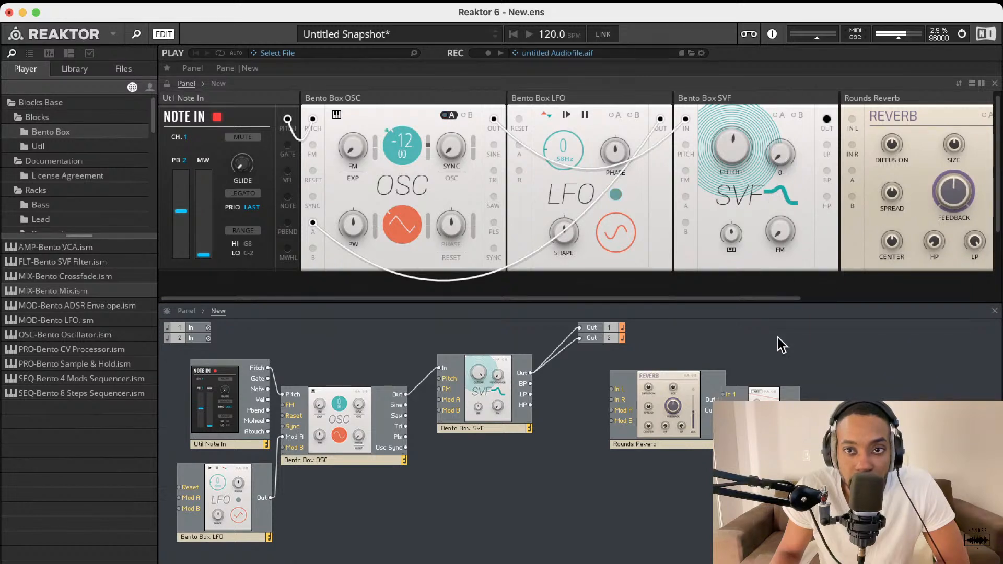
drag(780, 79, 785, 273)
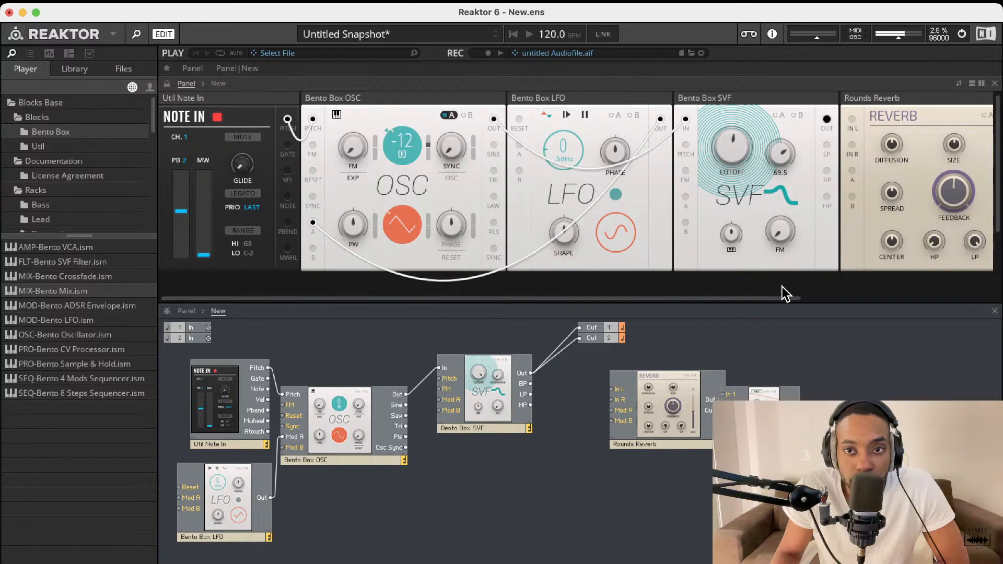
scroll(539, 247, down, 1)
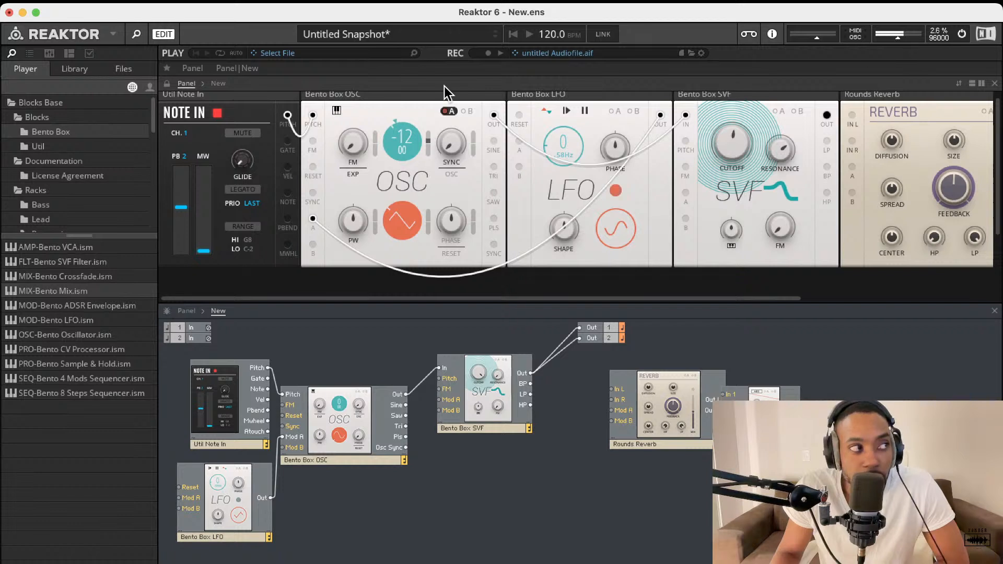
Place the reverb beside the SVF filter, feed the filter's Out into In L and In R, and route Out L and Out R to outputs 1 and 2
scroll(890, 151, up, 1)
scroll(888, 180, down, 1)
drag(670, 386, 531, 373)
drag(606, 383, 531, 372)
drag(694, 380, 579, 338)
drag(669, 411, 579, 342)
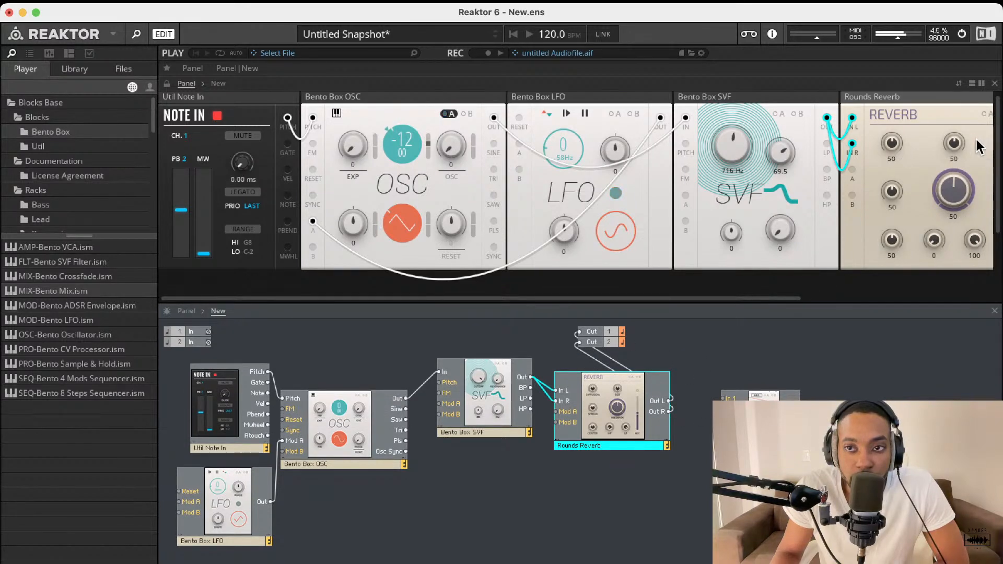
Raise the reverb's feedback to 92.1
scroll(888, 199, right, 2)
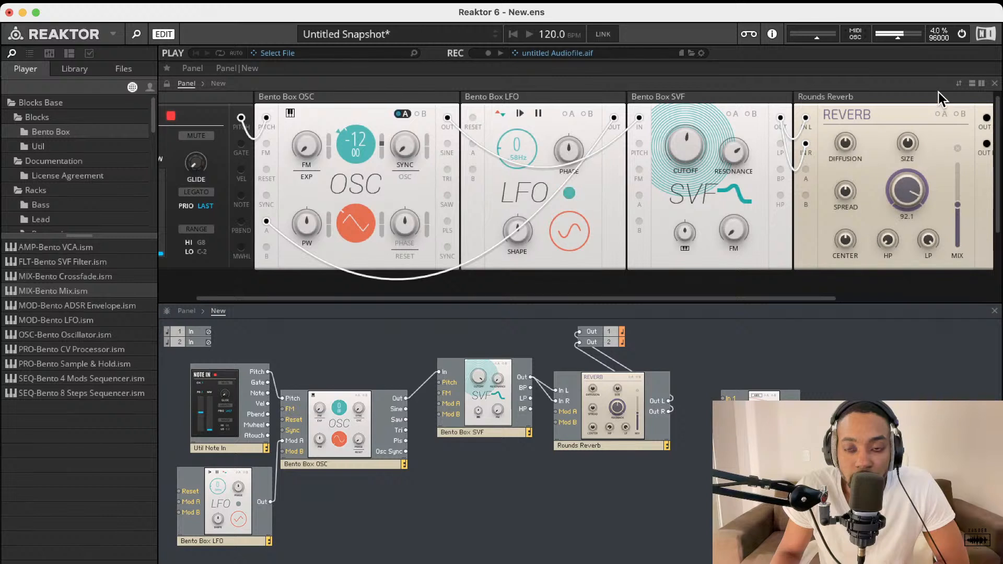
scroll(581, 221, left, 2)
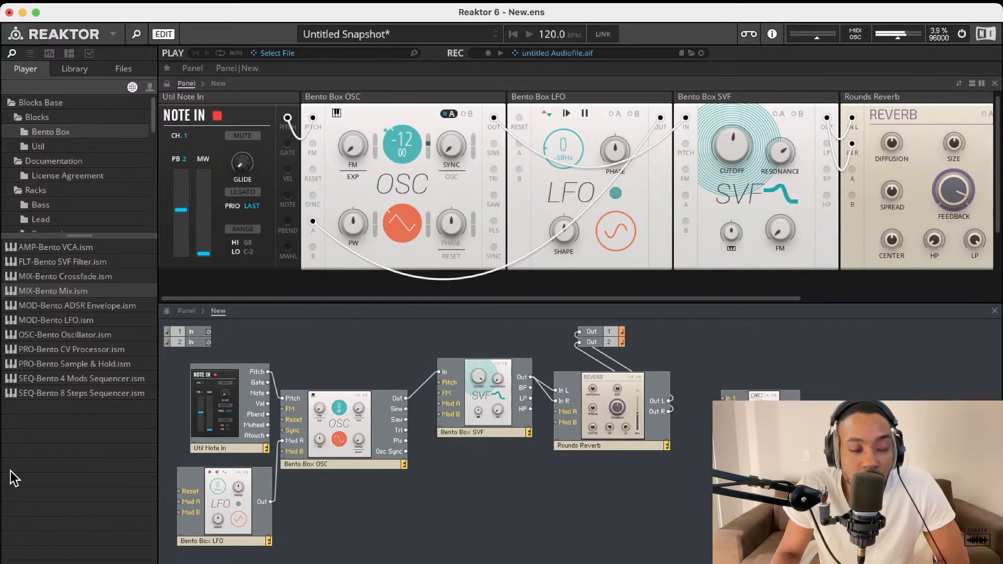
Set the reverb's feedback to 62.5 and spread to 63.6, and raise its mix slightly
scroll(946, 247, right, 5)
scroll(942, 250, right, 3)
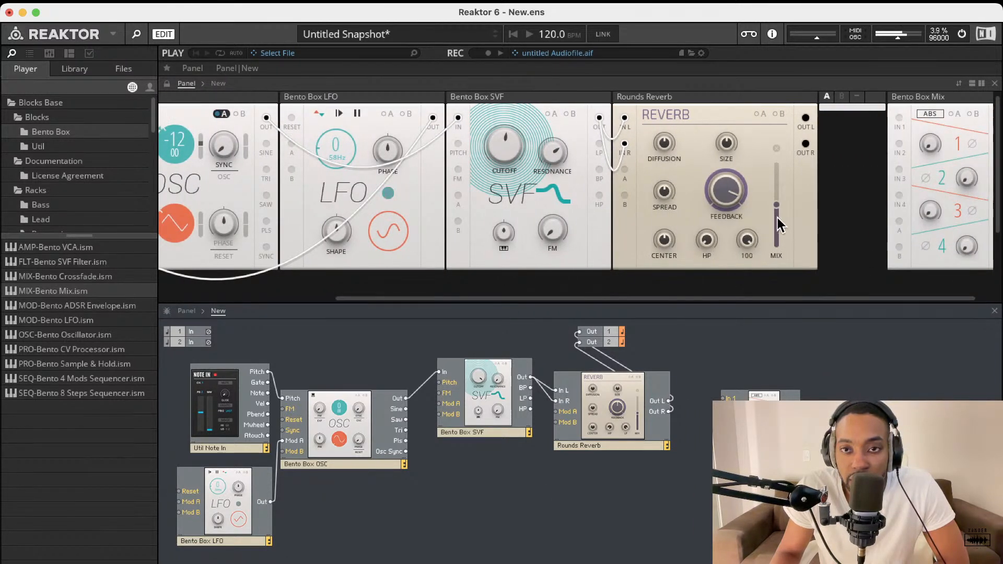
mouse_move(733, 267)
mouse_down()
mouse_move(736, 296)
mouse_move(734, 286)
mouse_up()
drag(725, 185, 730, 159)
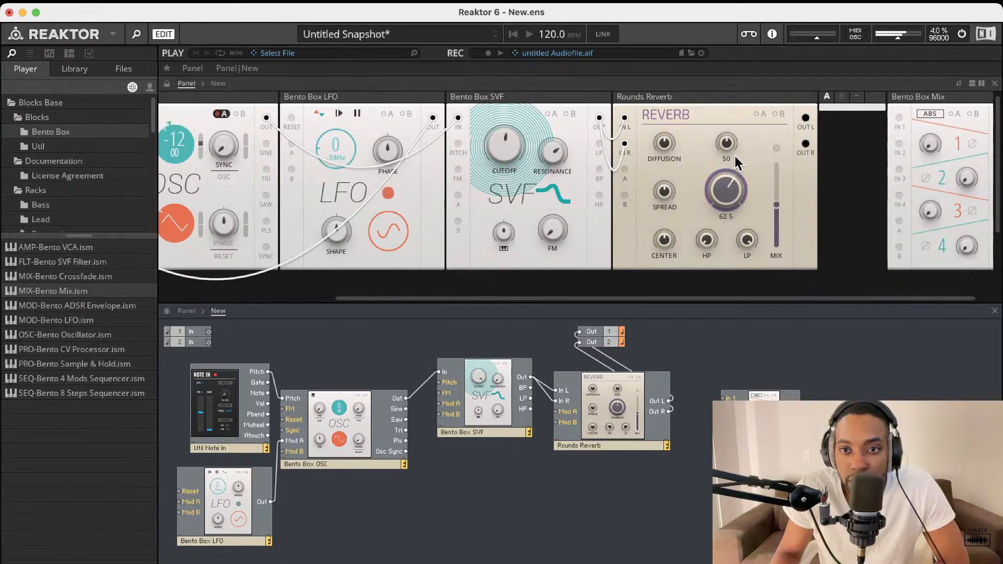
drag(776, 201, 777, 187)
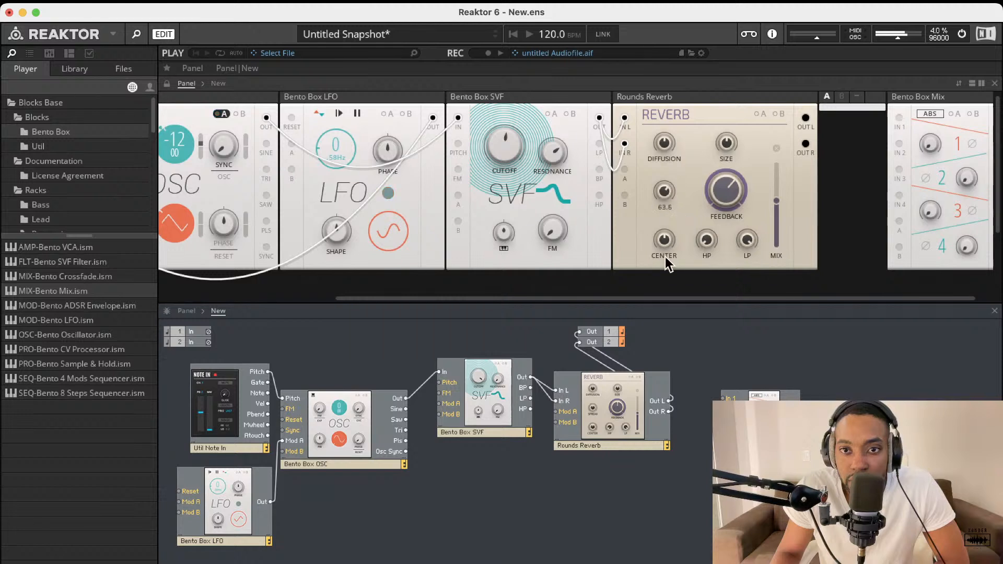
mouse_move(666, 194)
mouse_down()
mouse_move(689, 109)
mouse_move(682, 324)
mouse_move(669, 202)
mouse_move(723, 102)
mouse_move(728, 133)
mouse_move(718, 105)
mouse_move(664, 195)
mouse_move(682, 254)
mouse_move(671, 182)
mouse_move(655, 222)
mouse_move(674, 196)
mouse_up()
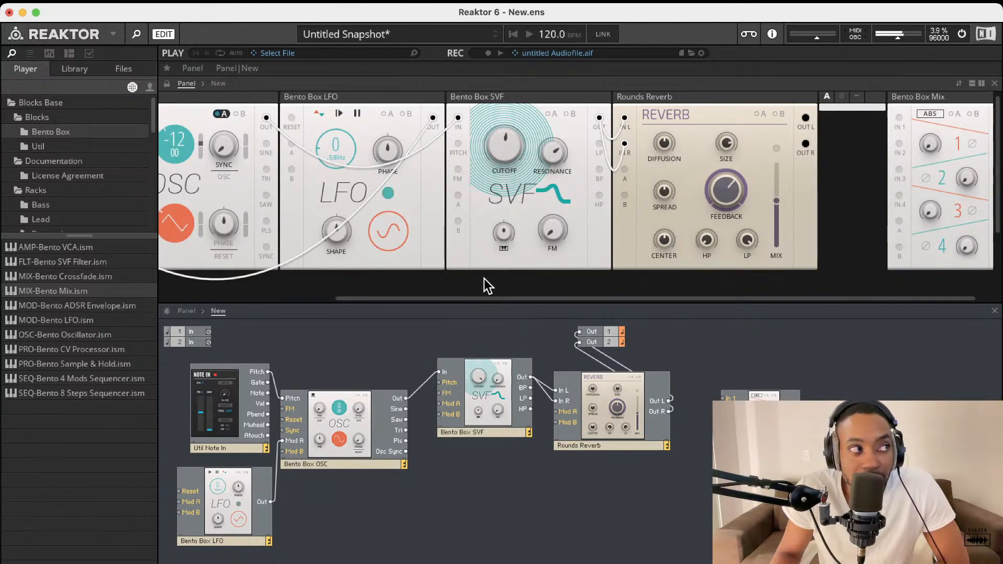
Raise the SVF filter's cutoff to 1.65 kHz and readjust the LFO rate
scroll(544, 243, down, 1)
scroll(657, 191, right, 1)
scroll(656, 189, down, 1)
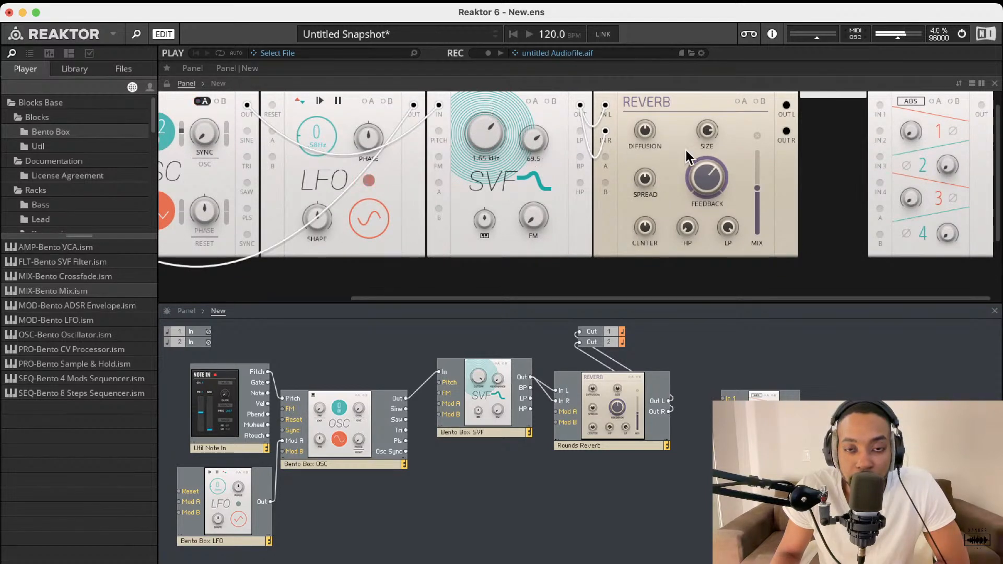
scroll(444, 148, left, 3)
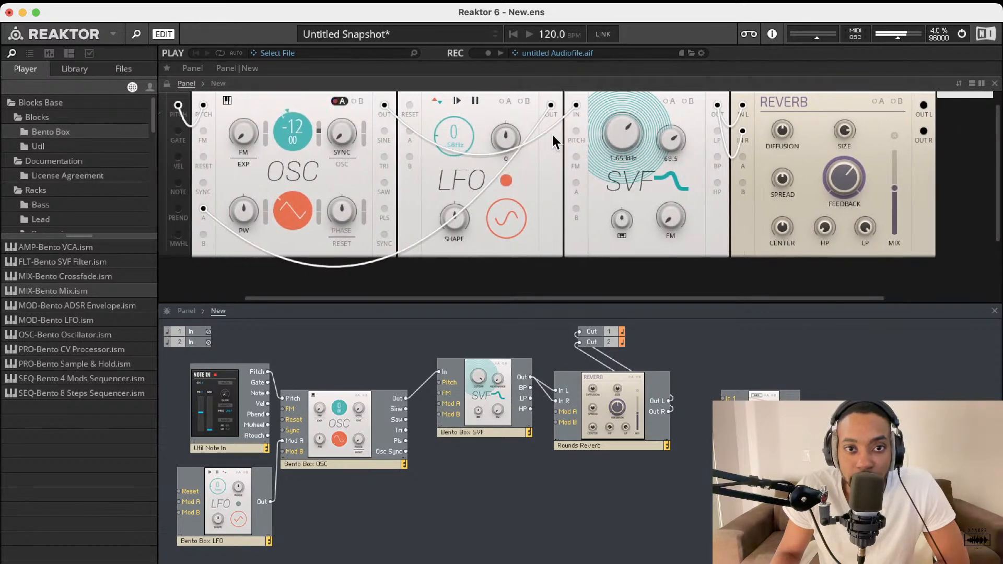
drag(467, 120, 493, 27)
drag(485, 121, 478, 170)
scroll(513, 131, down, 3)
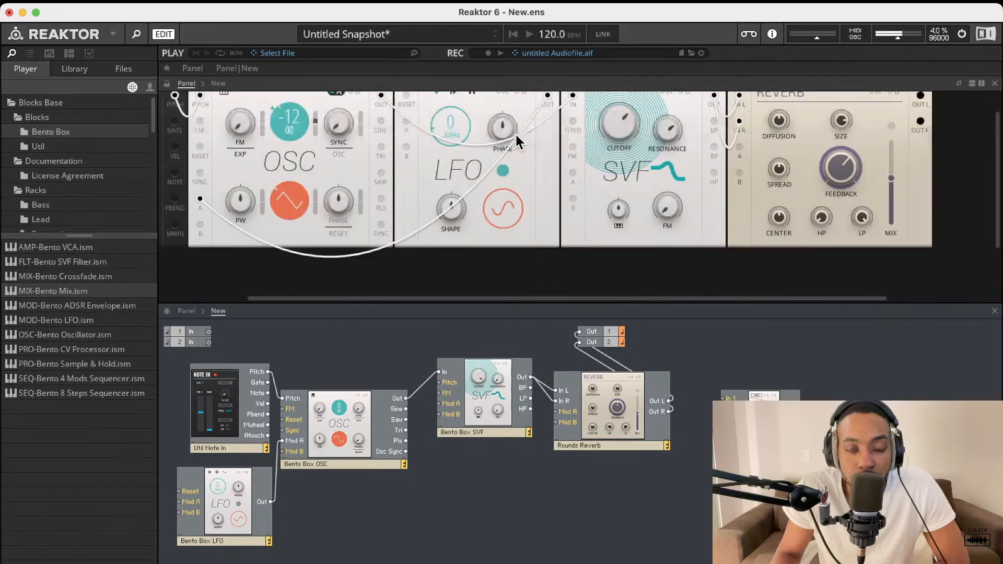
Delete the unused Bento Mix block from the structure
scroll(515, 132, up, 4)
scroll(516, 134, right, 4)
scroll(516, 132, left, 2)
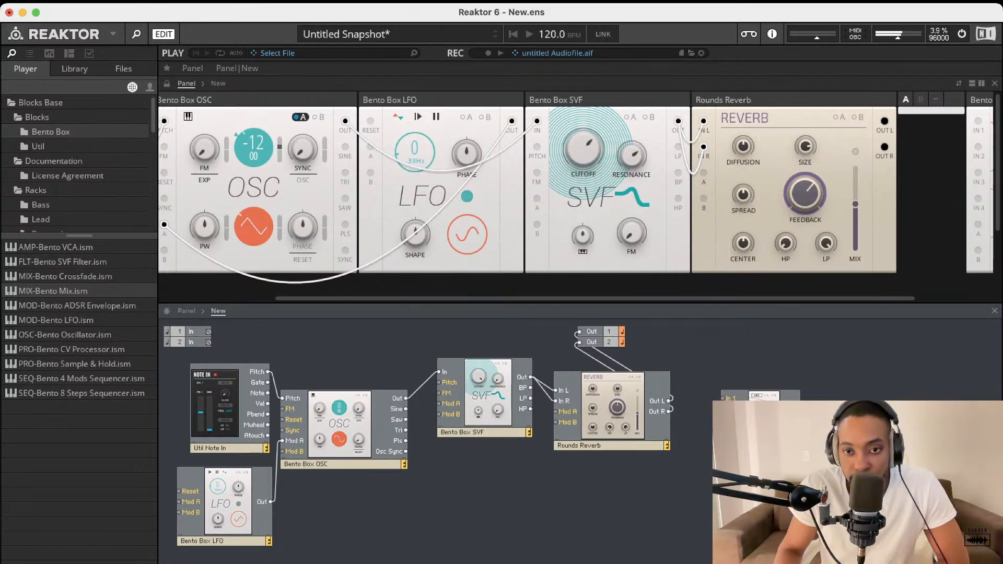
click(760, 426)
key(Delete)
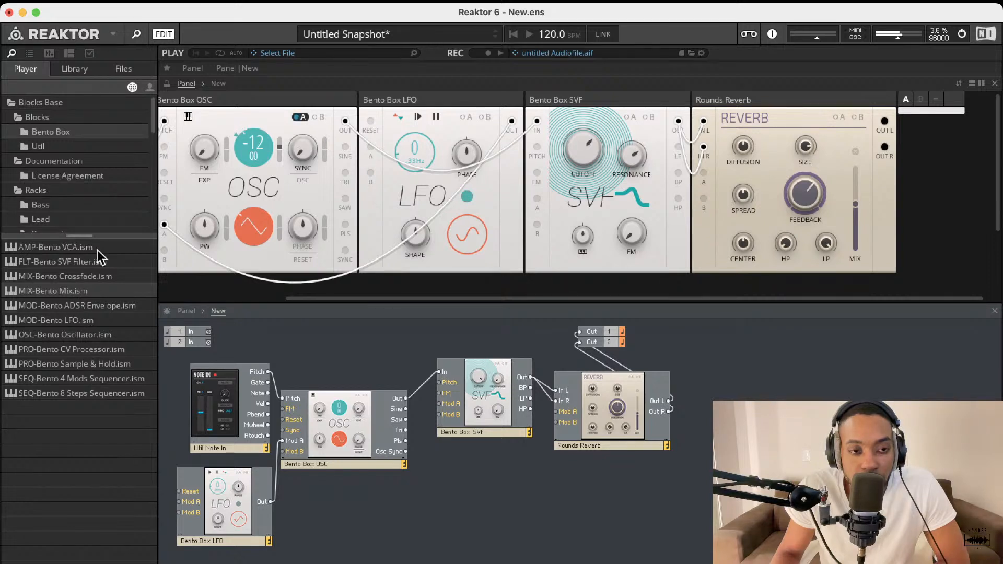
Add a Util Mix 4 block from the Util blocks and place it beside the reverb
click(56, 145)
drag(75, 286, 606, 381)
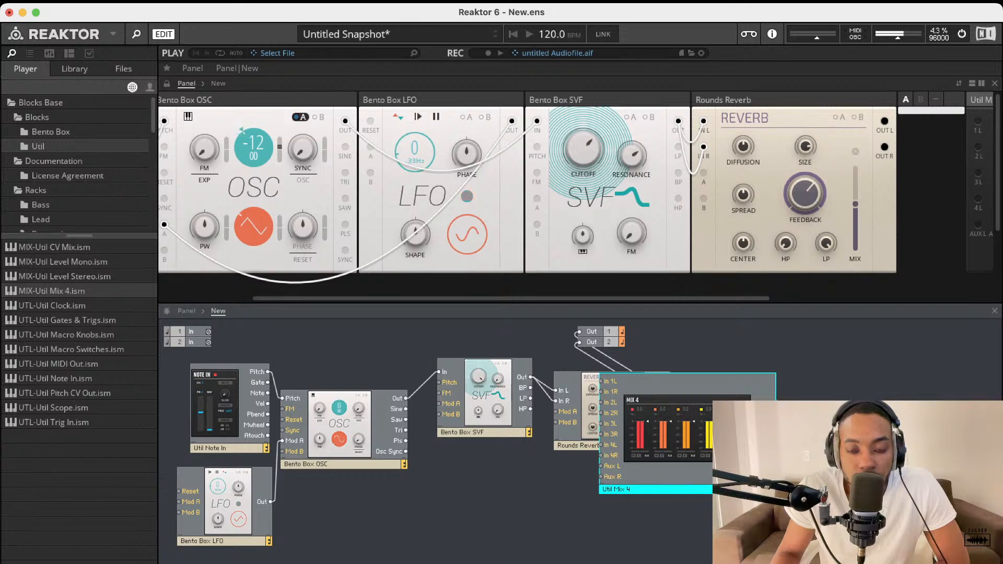
drag(650, 433, 739, 422)
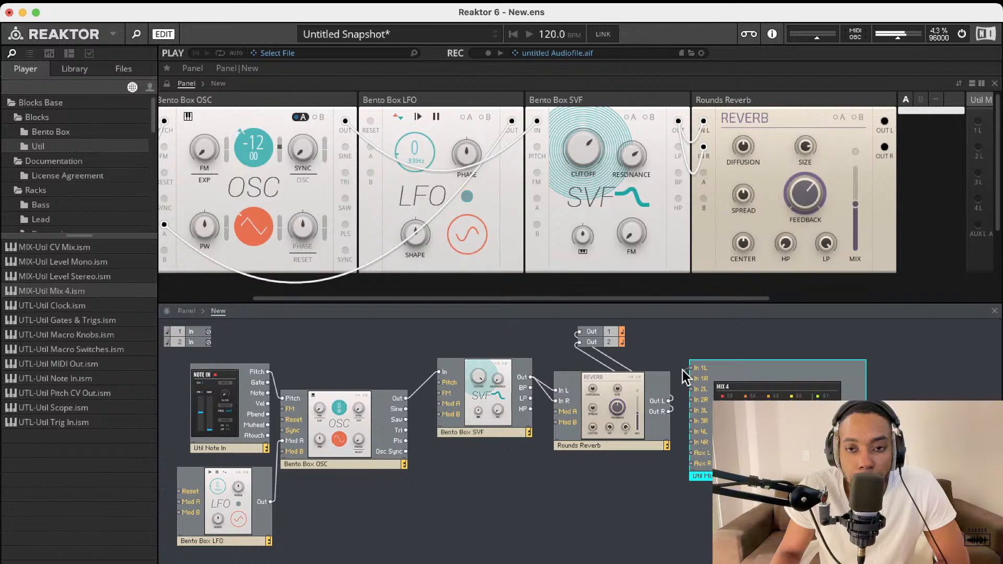
Route the reverb's outputs through Mix 4 inputs 1L and 1R to outputs 1 and 2, and lower mixer channel 1 to -3.3
drag(696, 375, 669, 411)
drag(864, 410, 580, 332)
drag(864, 420, 578, 343)
scroll(670, 208, right, 10)
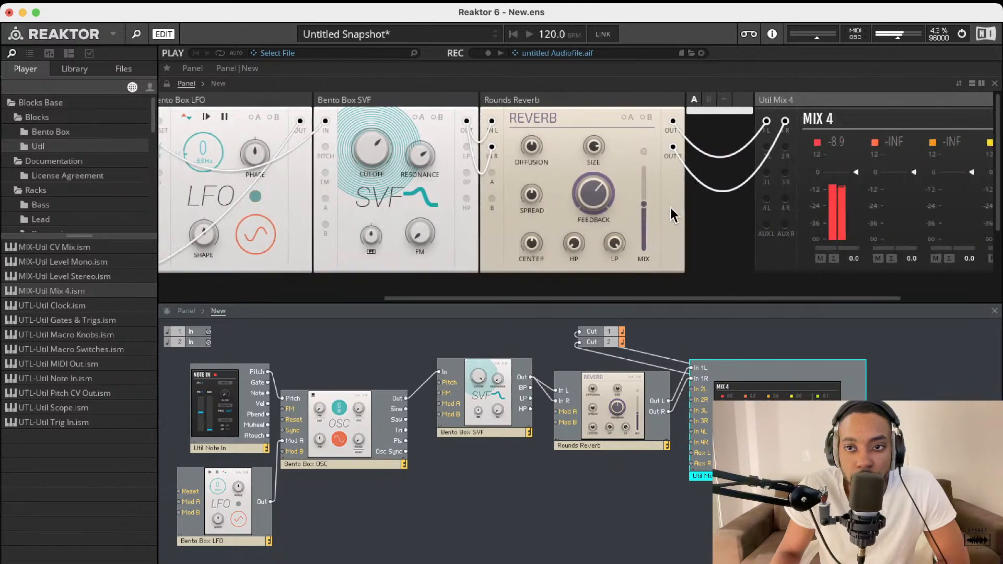
mouse_move(706, 175)
mouse_down()
mouse_move(715, 203)
mouse_move(714, 182)
mouse_up()
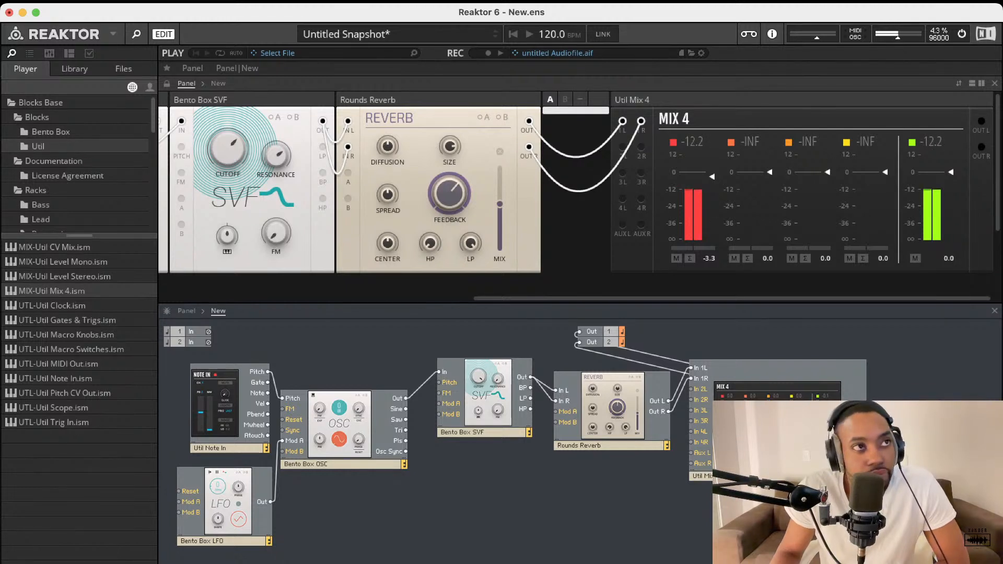
Rearrange the structure with the reverb and Mix 4 in a row below the SVF filter and the outputs beside the mixer
drag(558, 326, 929, 365)
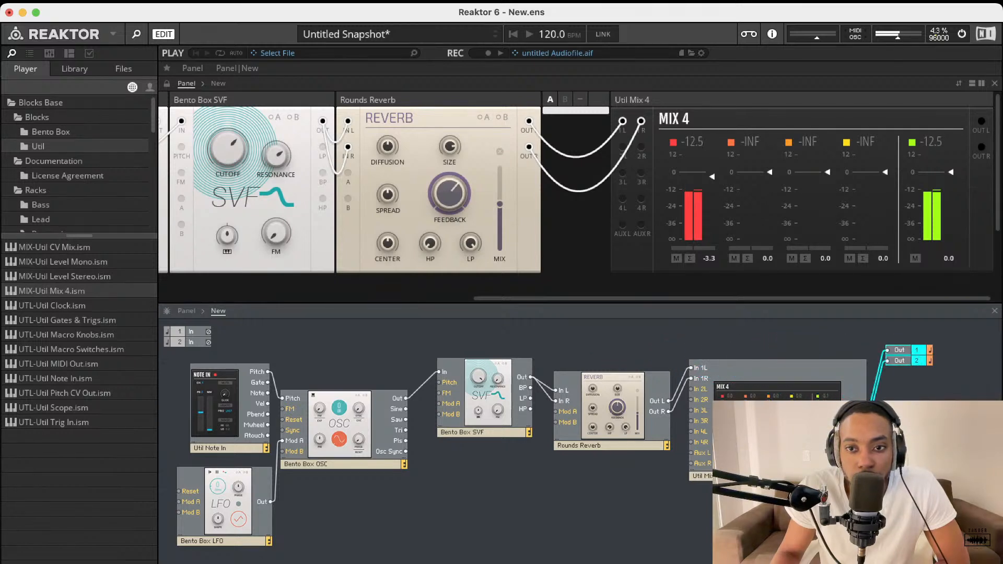
drag(923, 459, 442, 319)
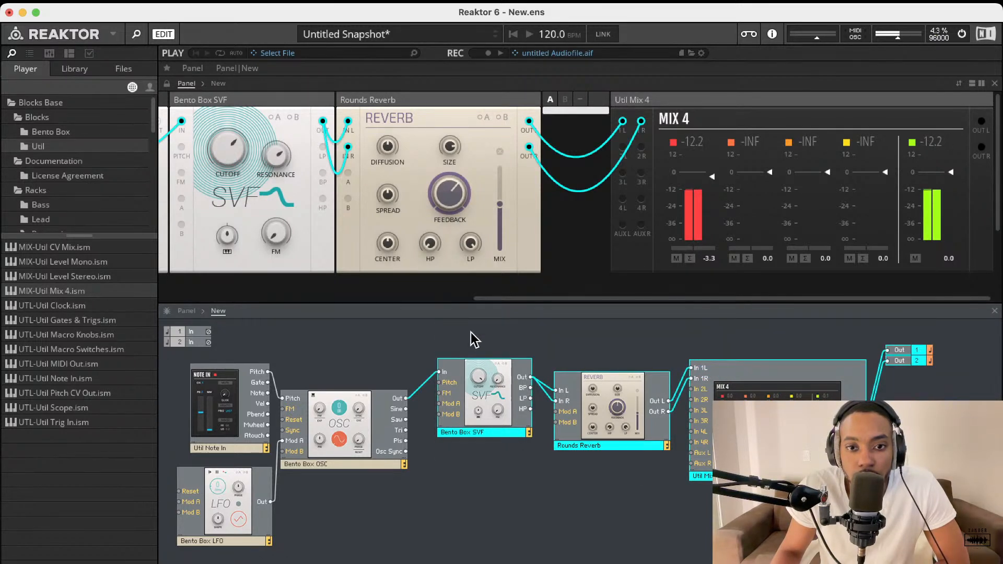
drag(688, 385, 741, 410)
click(663, 361)
drag(584, 357, 949, 543)
drag(782, 439, 497, 495)
click(555, 406)
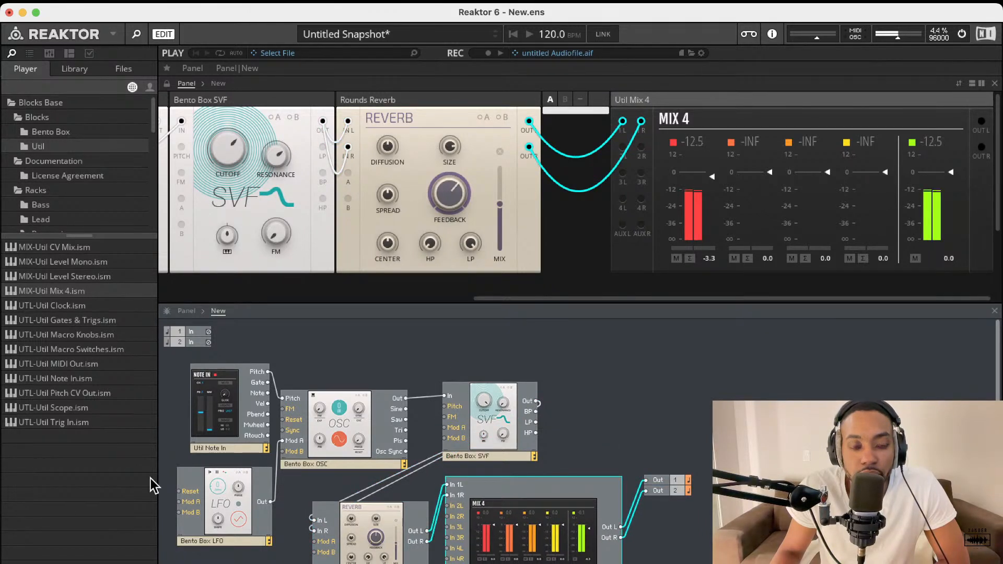
click(359, 386)
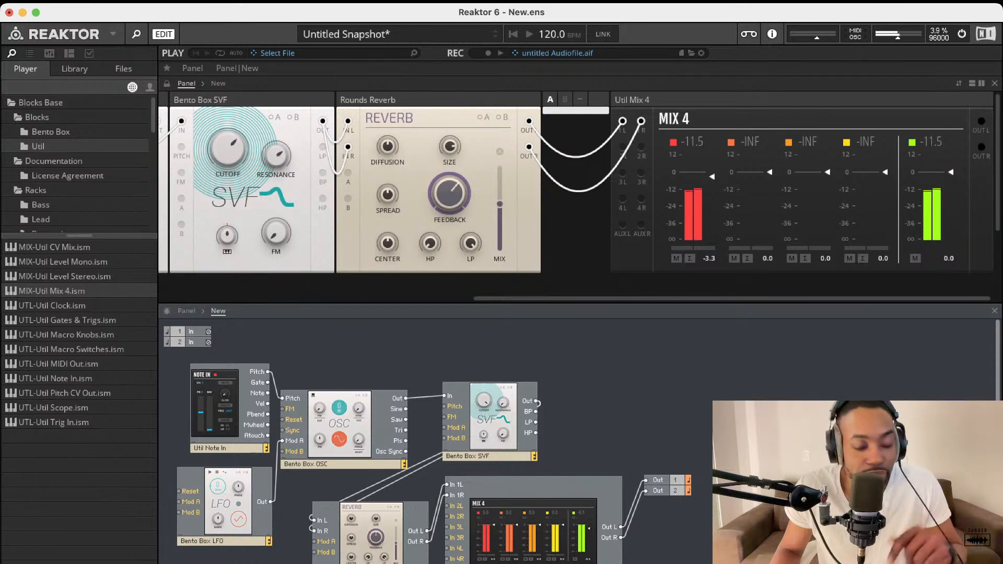
Raise the main output level slightly
scroll(991, 222, left, 1)
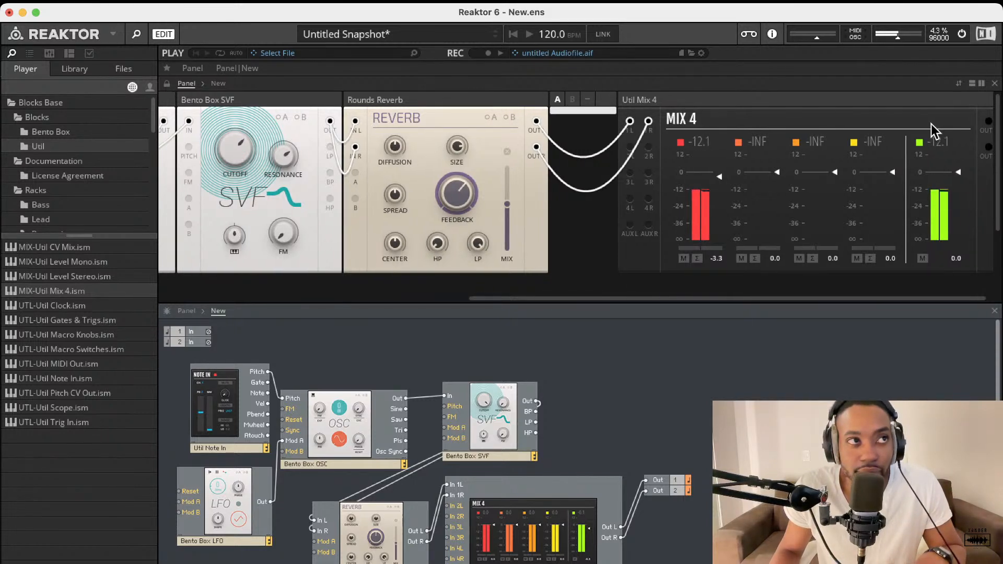
drag(898, 37, 909, 38)
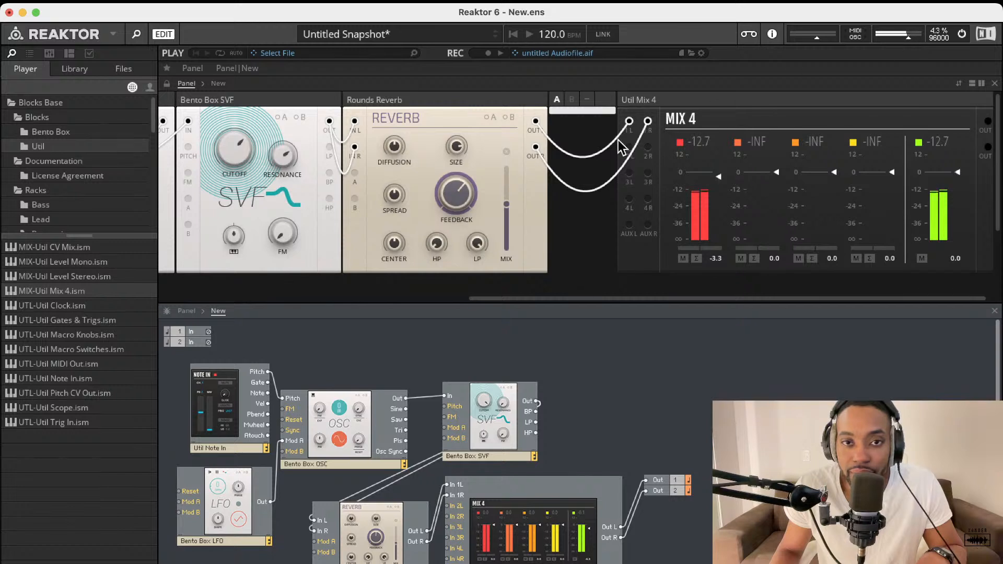
Set the LFO's rate to 1.87 Hz and shape to 100, and switch its waveform to triangle
scroll(240, 146, left, 10)
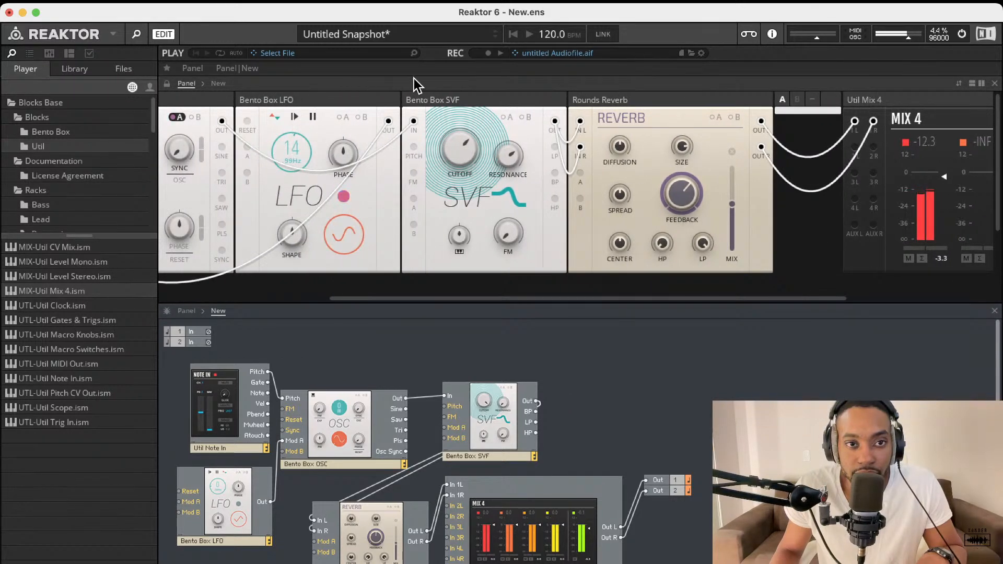
mouse_move(335, 246)
mouse_down()
mouse_move(357, 122)
mouse_move(353, 250)
mouse_up()
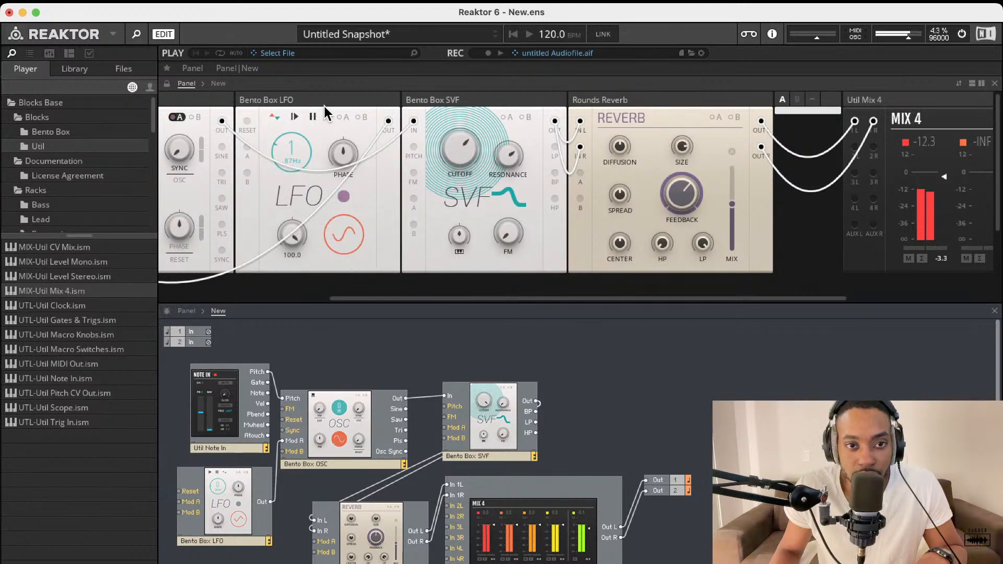
drag(294, 232, 335, 218)
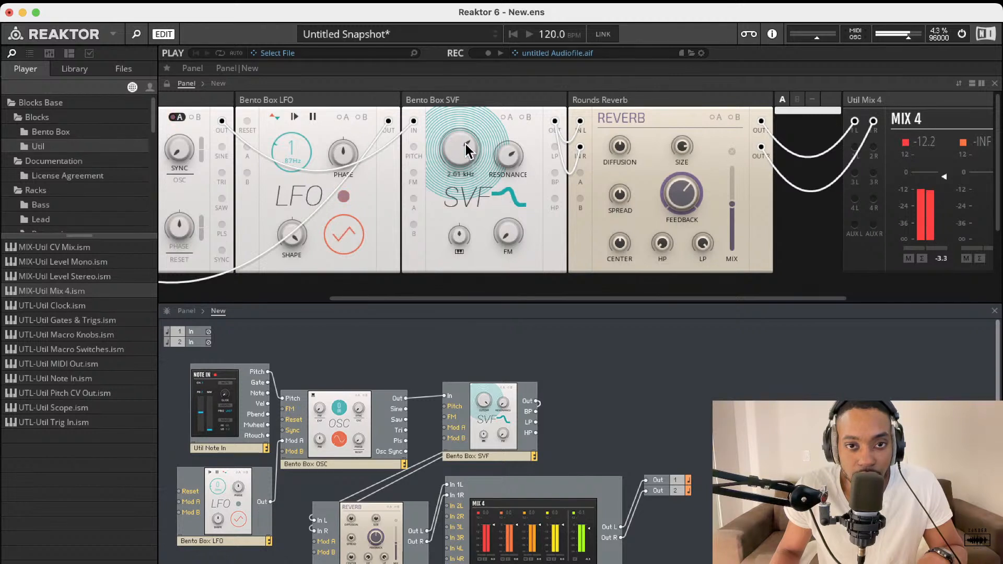
Raise the SVF filter's cutoff towards the high end of its range
drag(466, 130, 465, 108)
scroll(679, 193, right, 4)
scroll(635, 191, left, 4)
scroll(633, 189, left, 6)
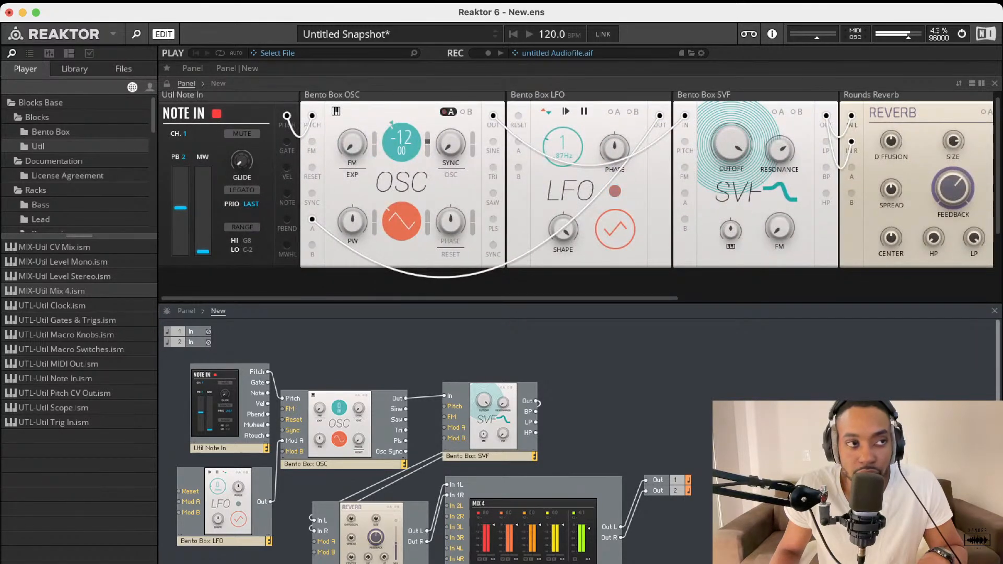